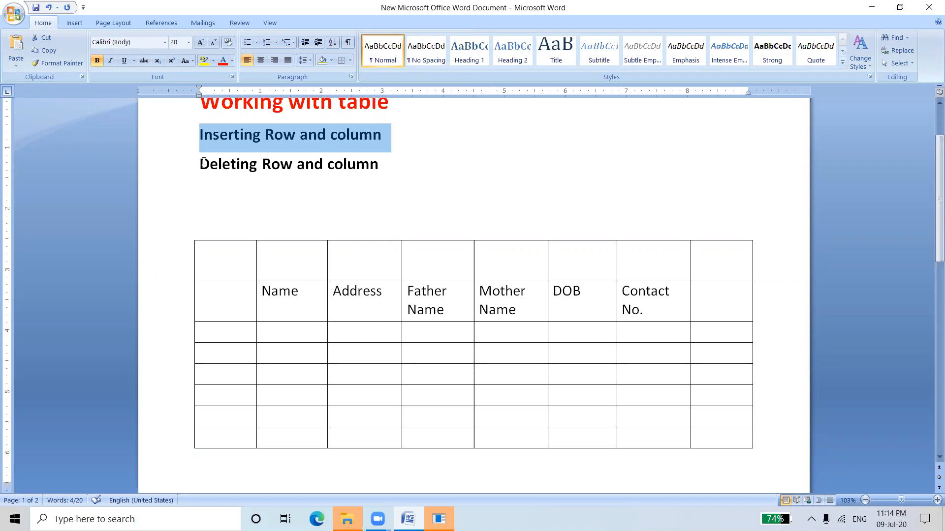
- Try inserting a blank column to the left of the DOB column and remove it again
left_click_drag(196, 162, 380, 183)
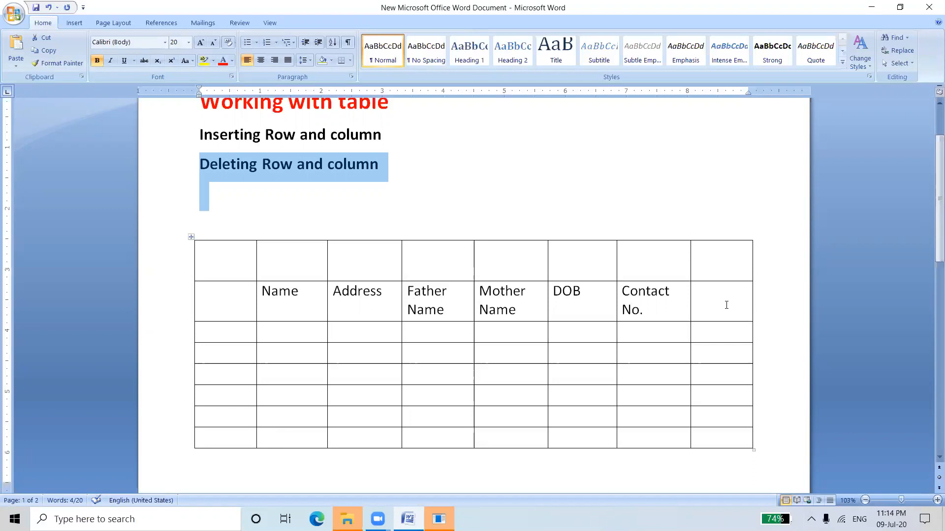
left_click(599, 295)
right_click(600, 297)
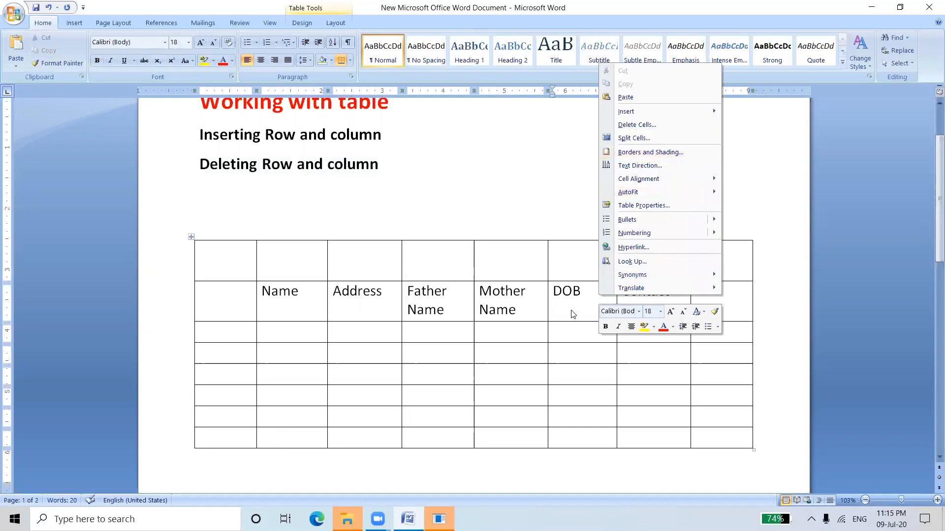
mouse_move(620, 113)
left_click(336, 22)
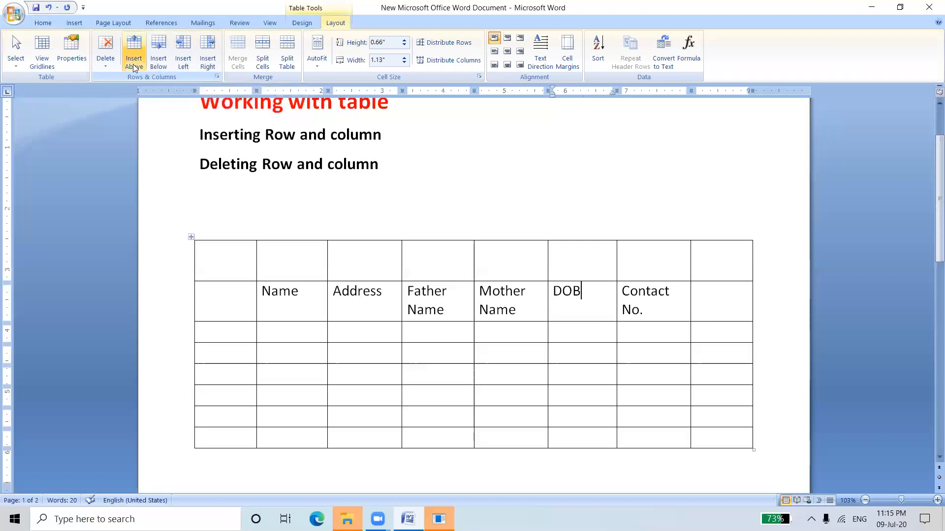
left_click(185, 55)
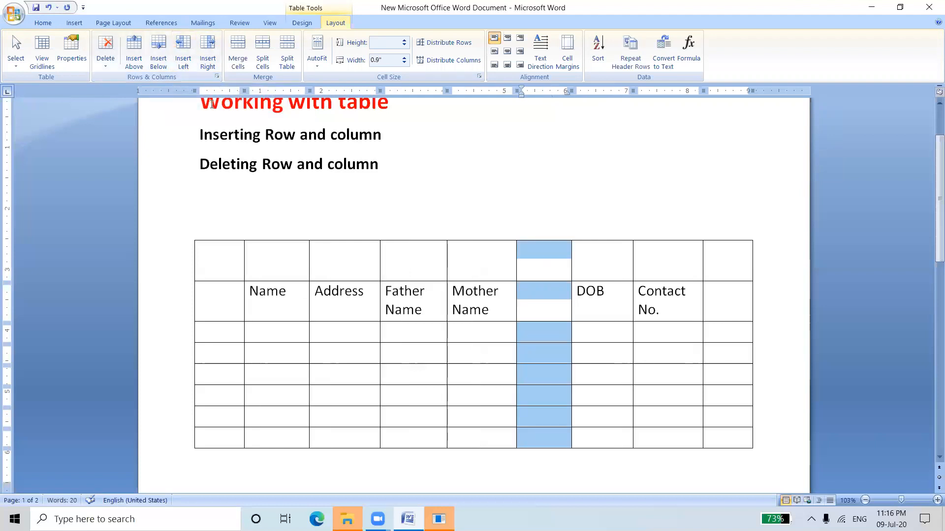
key("BackSpace")
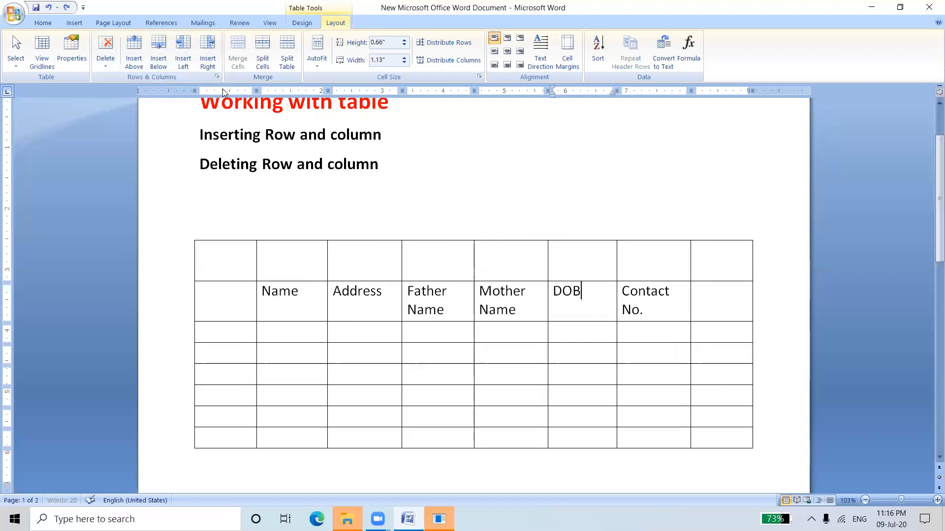
- Insert a blank column to the left of Contact No. and another to the right of Father Name
left_click(665, 261)
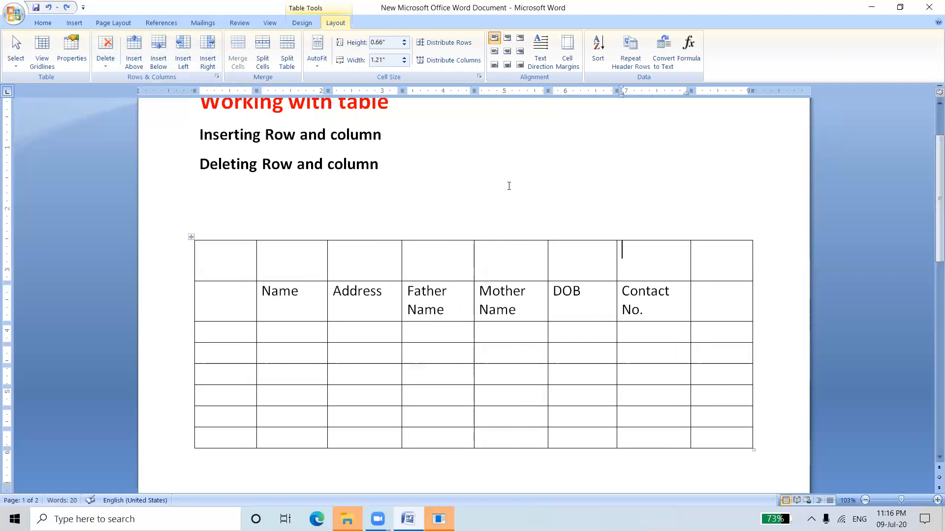
left_click(183, 52)
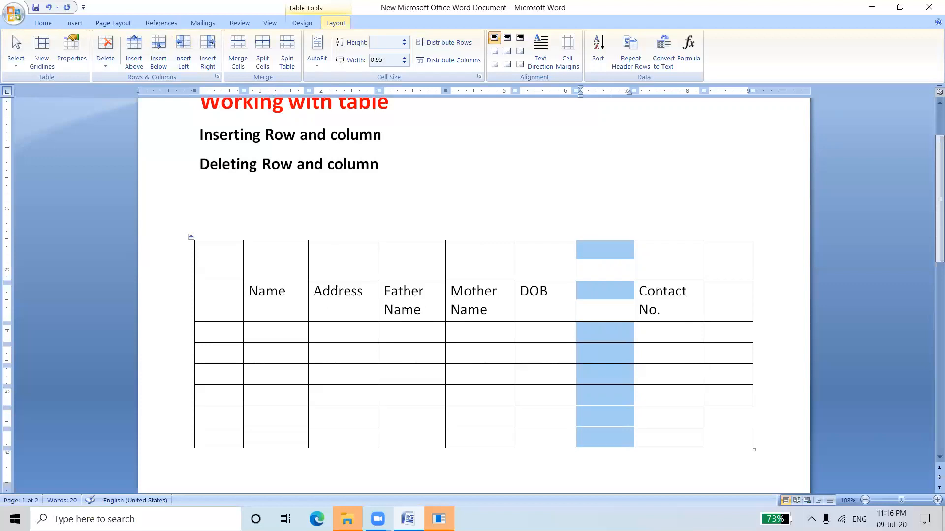
left_click(435, 303)
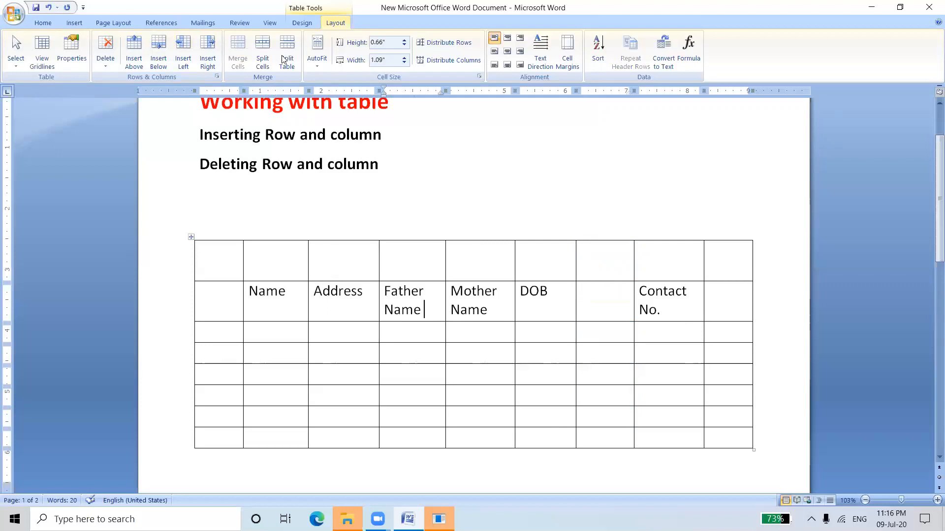
left_click(204, 68)
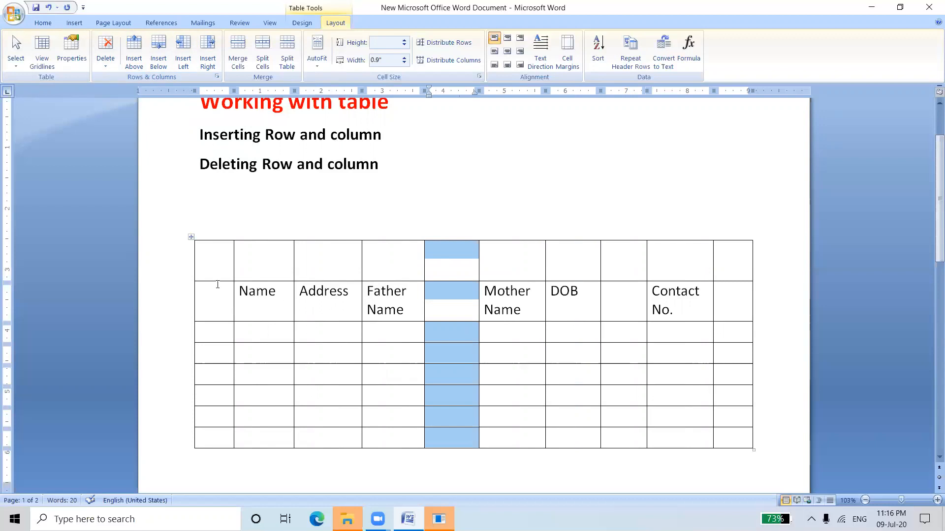
- Insert a blank row below the table's first row
left_click(215, 256)
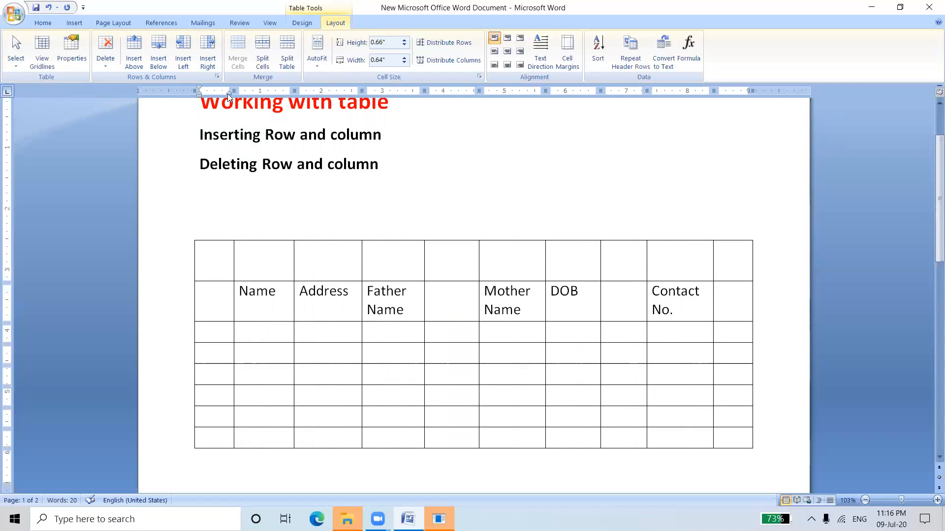
left_click(158, 62)
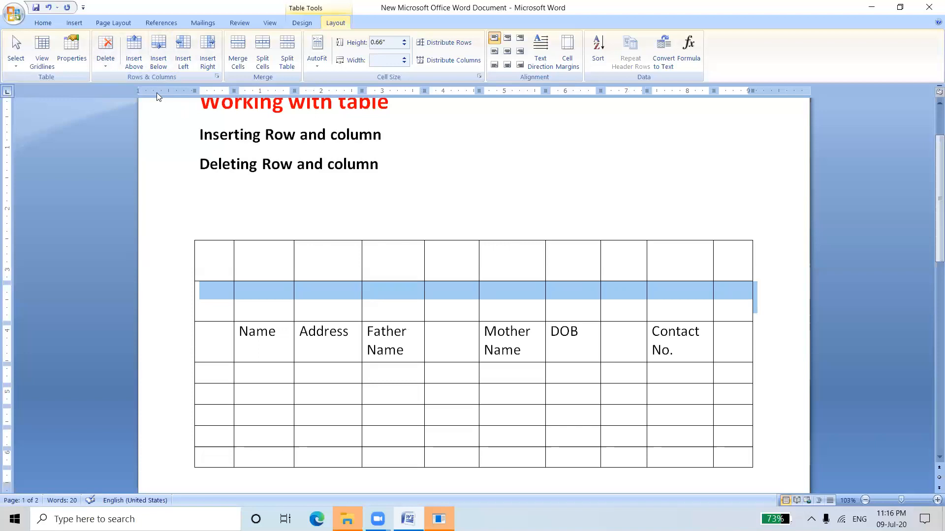
left_click(239, 457)
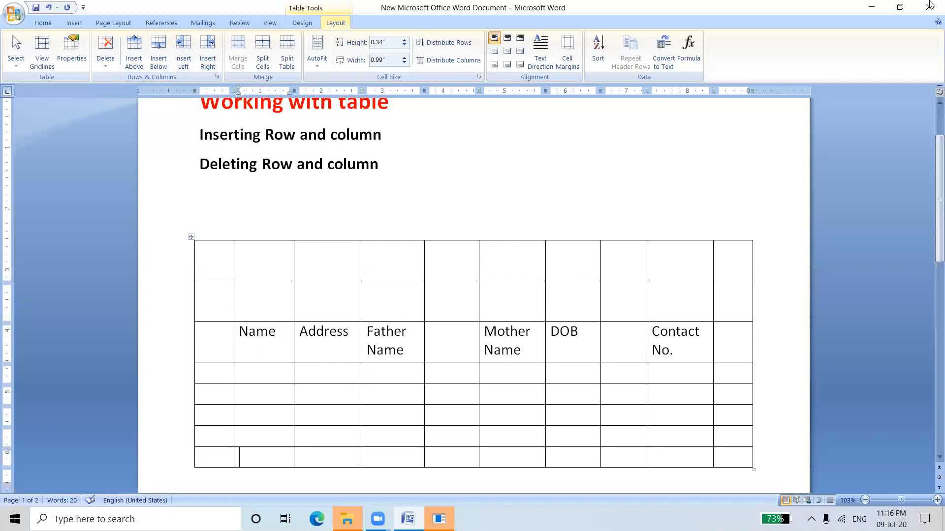
left_click(183, 457)
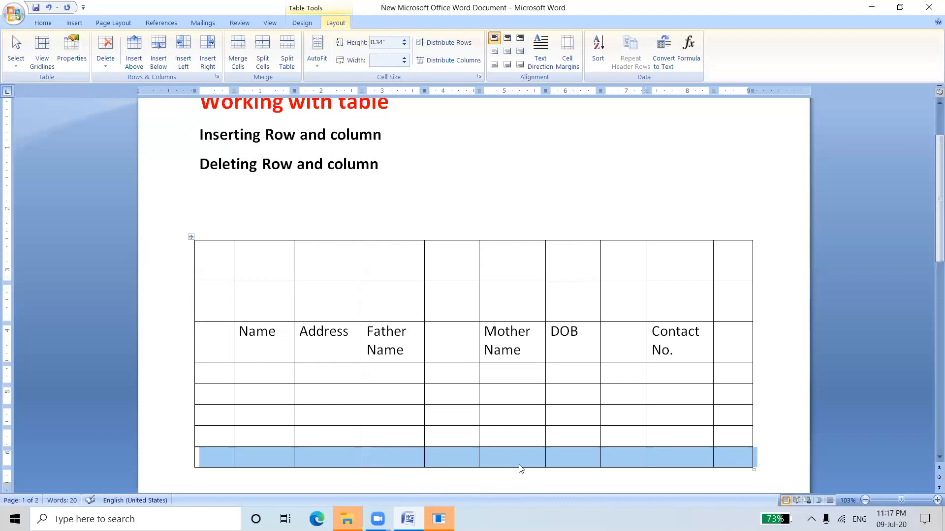
left_click(201, 164)
key("ctrl+shift+Right")
key("ctrl+shift+Right")
key("ctrl+shift+Right")
key("ctrl+shift+Right")
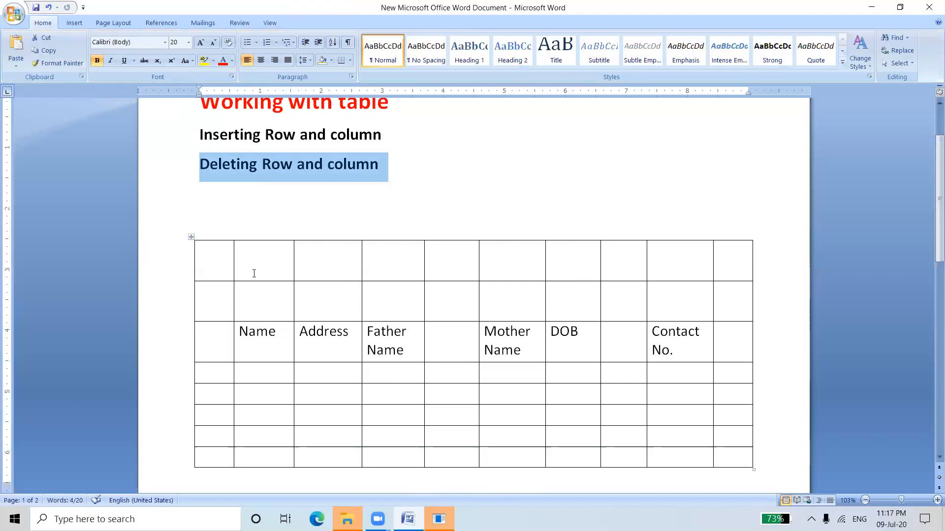
- Delete the table's entire first column, the empty one before the Name column
right_click(209, 262)
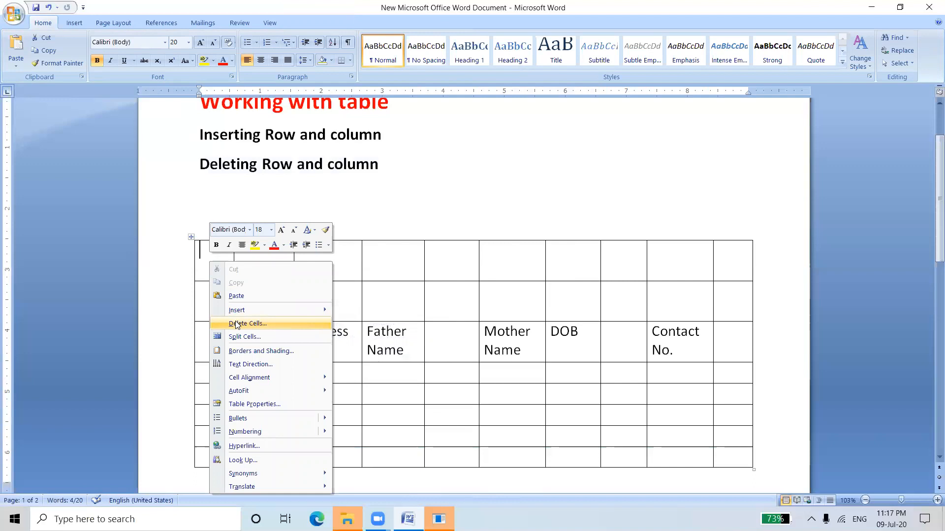
left_click(236, 324)
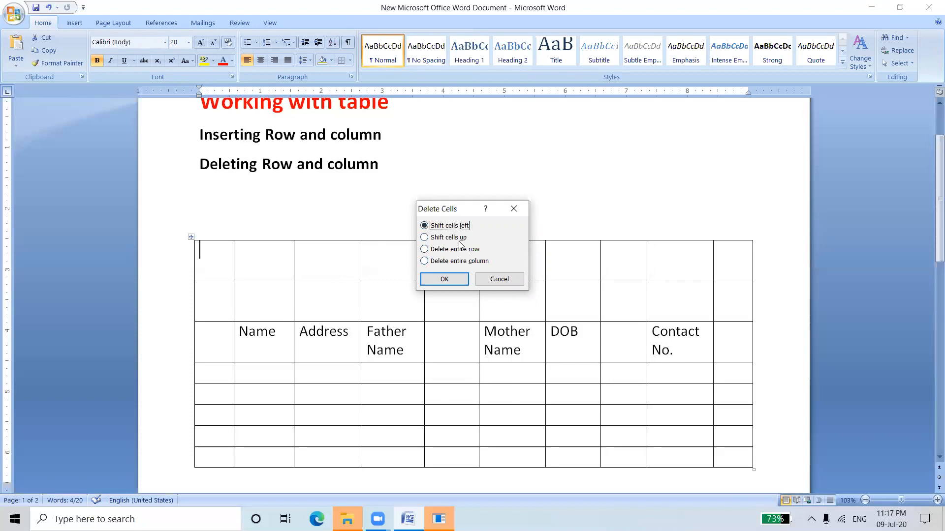
left_click(425, 261)
left_click(436, 280)
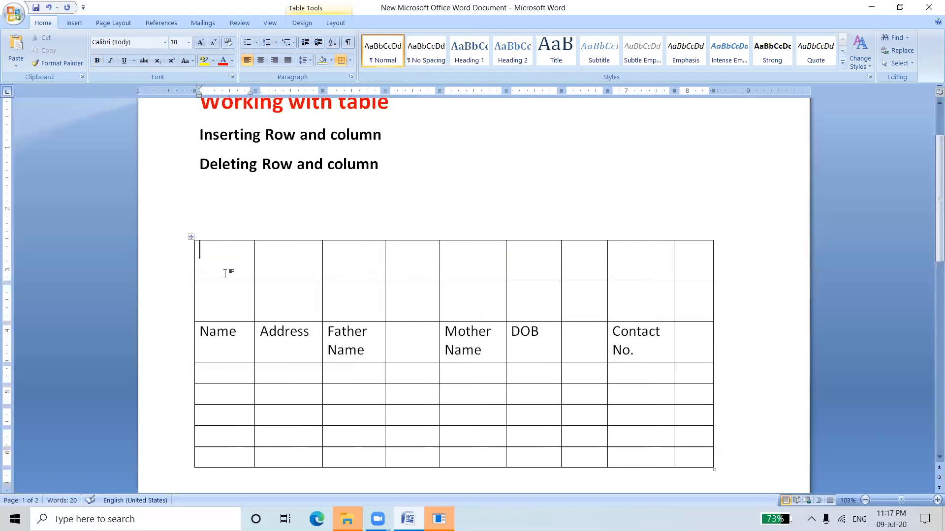
- Delete the two empty rows above the header row, removing each as an entire row
right_click(246, 261)
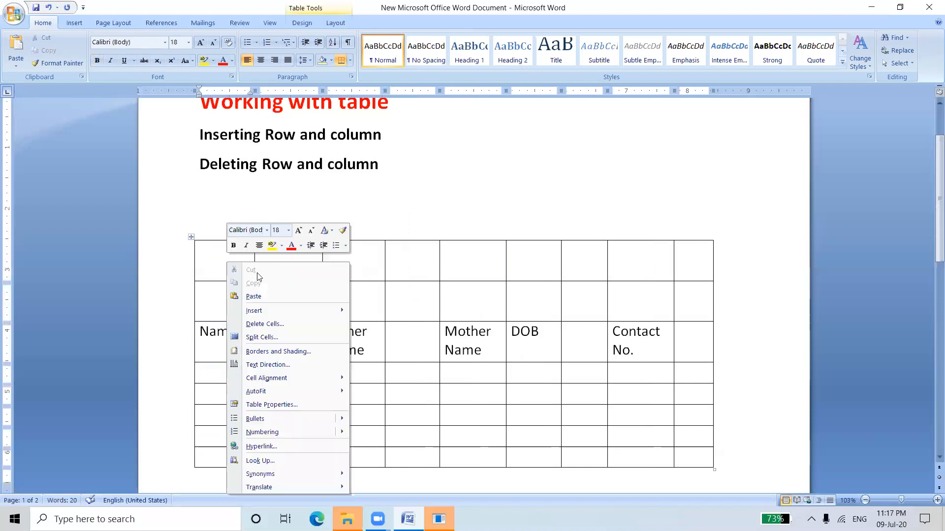
left_click(295, 324)
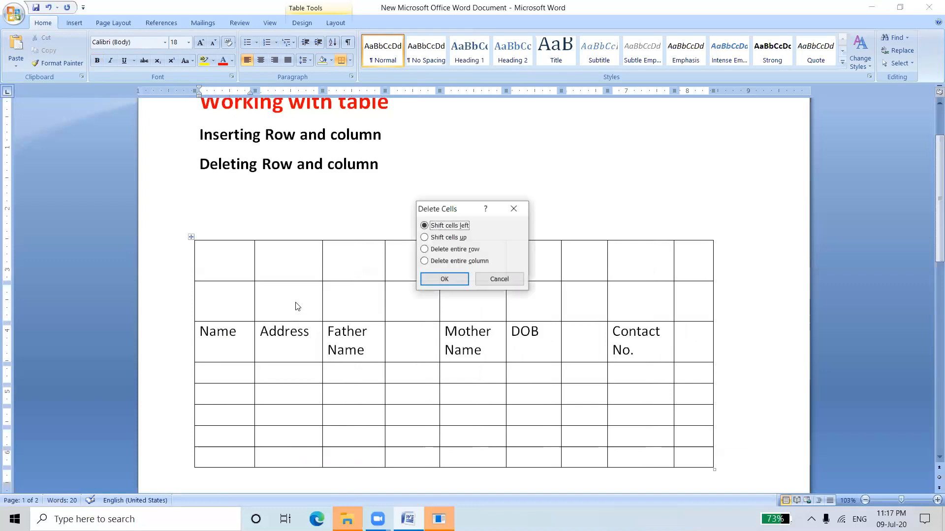
left_click(442, 250)
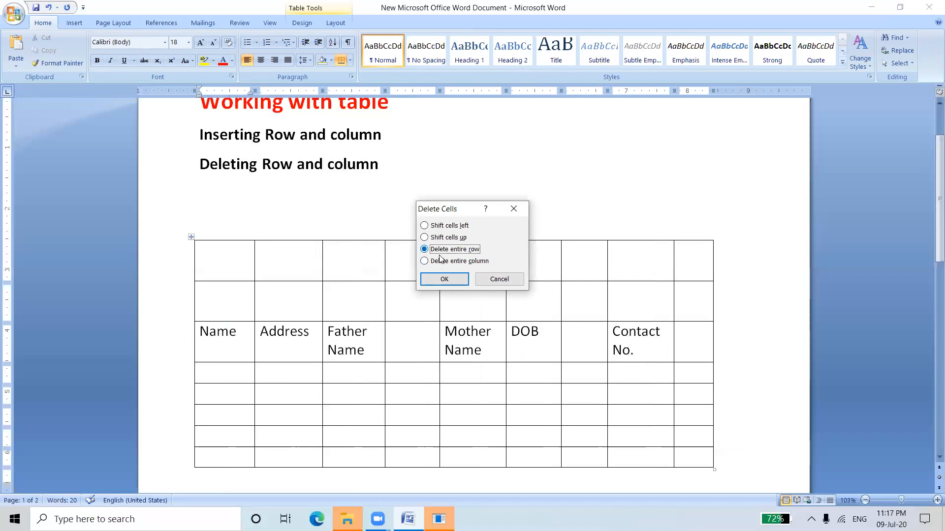
left_click(440, 278)
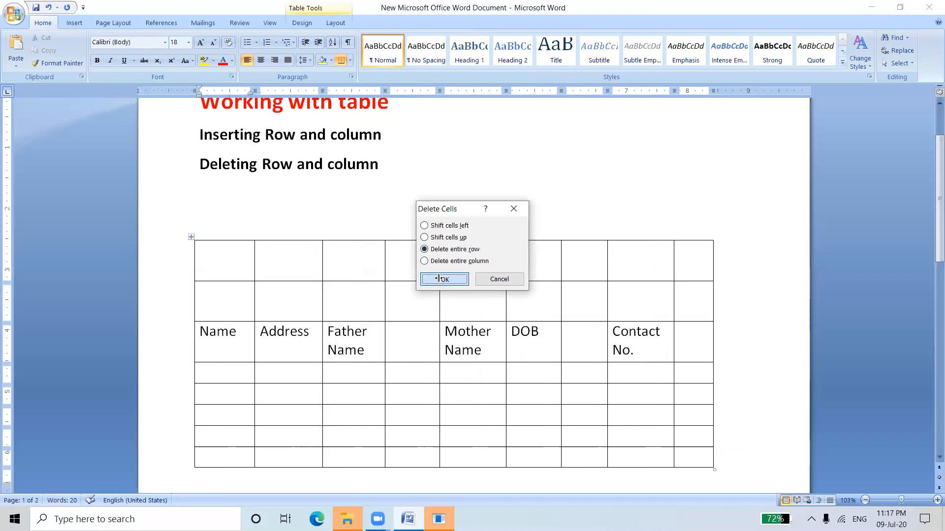
right_click(215, 253)
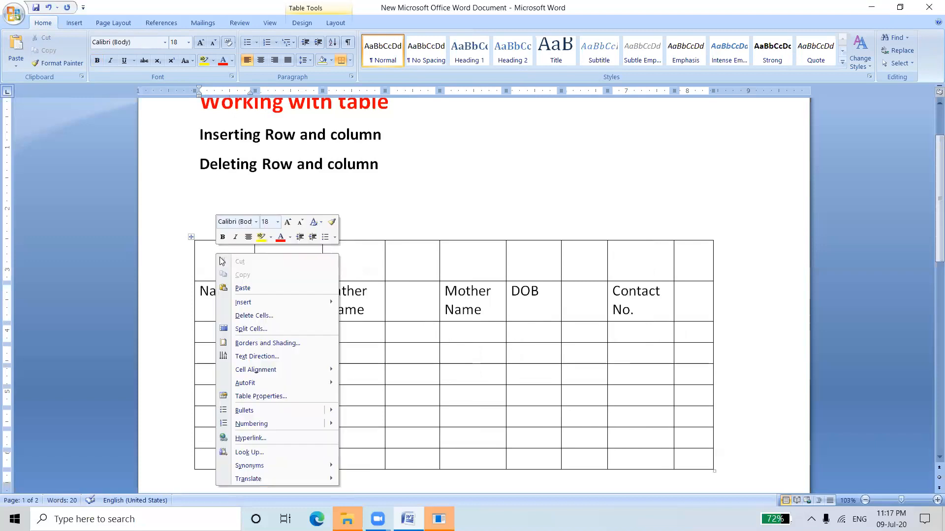
left_click(249, 316)
left_click(451, 250)
left_click(444, 279)
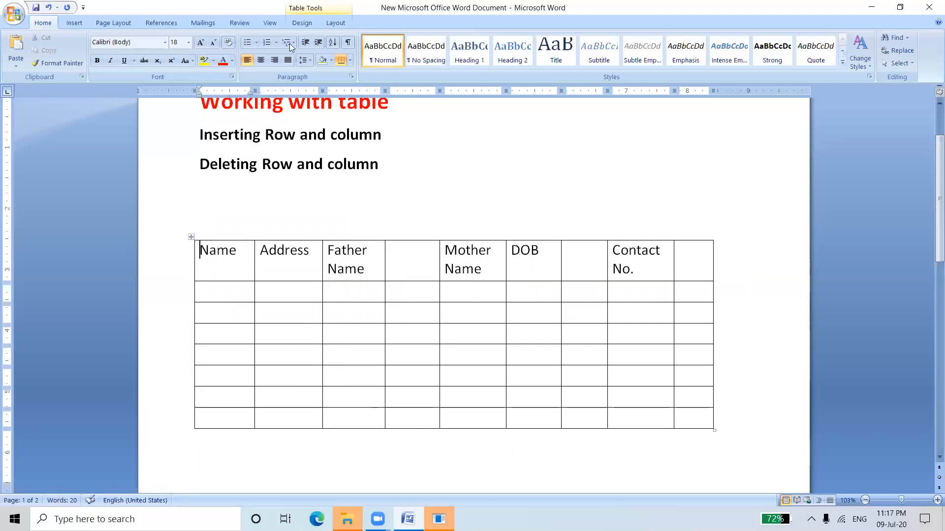
- Delete the Name column and the header row from the table
left_click(338, 23)
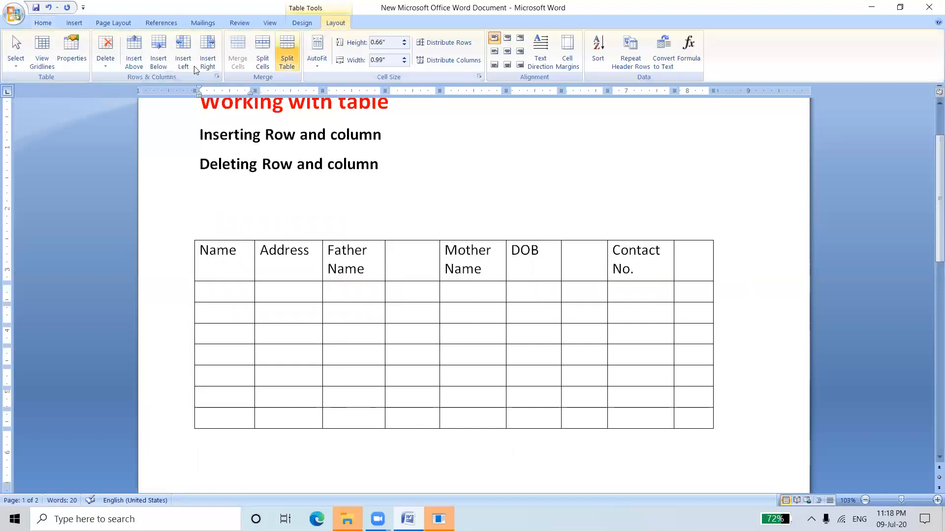
left_click(104, 64)
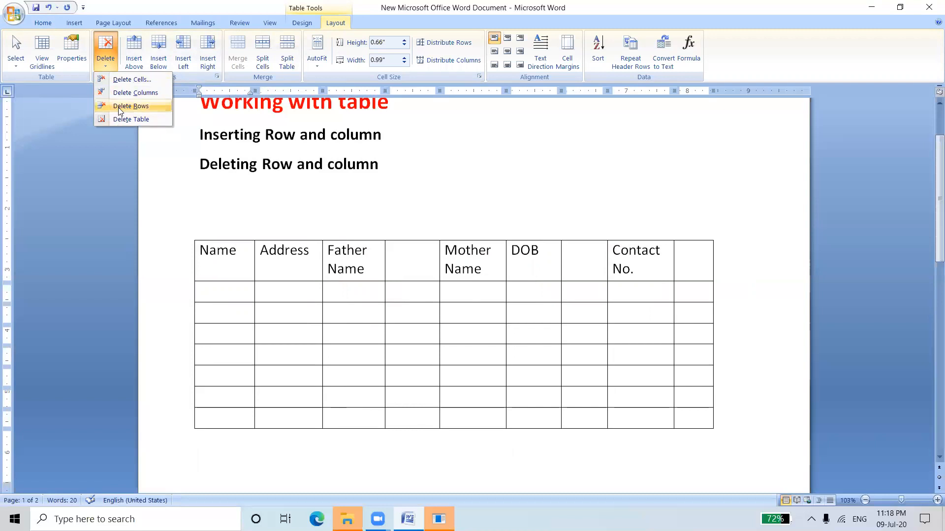
left_click(122, 94)
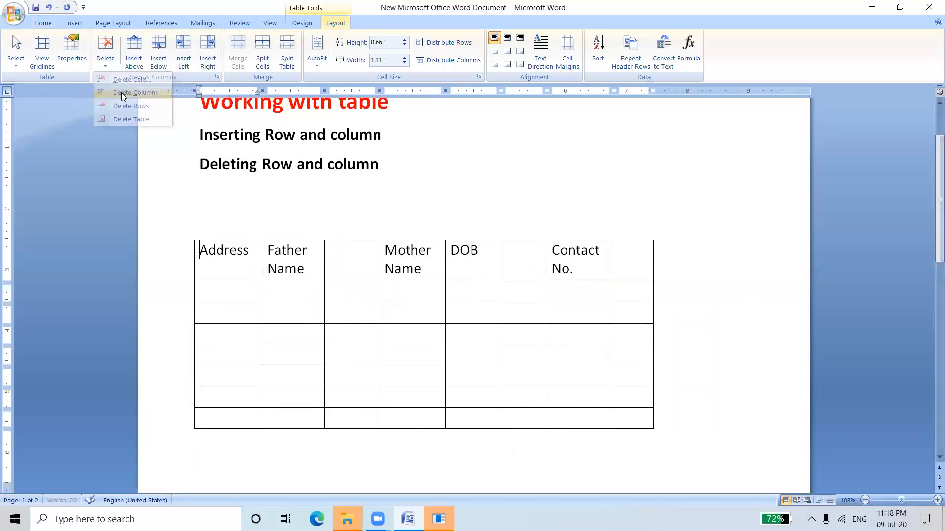
left_click(107, 66)
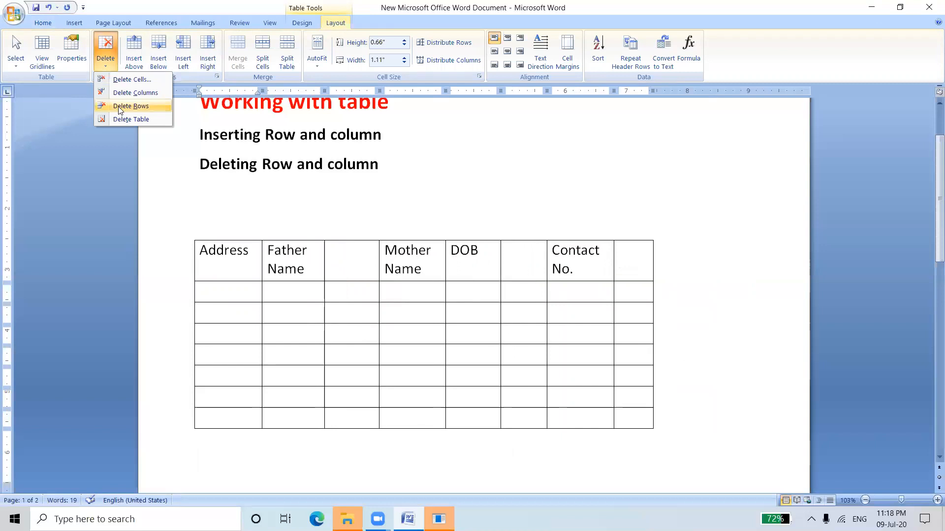
left_click(119, 108)
- Delete the first cell of the table with the Shift cells left option, and delete the entire table
left_click(114, 65)
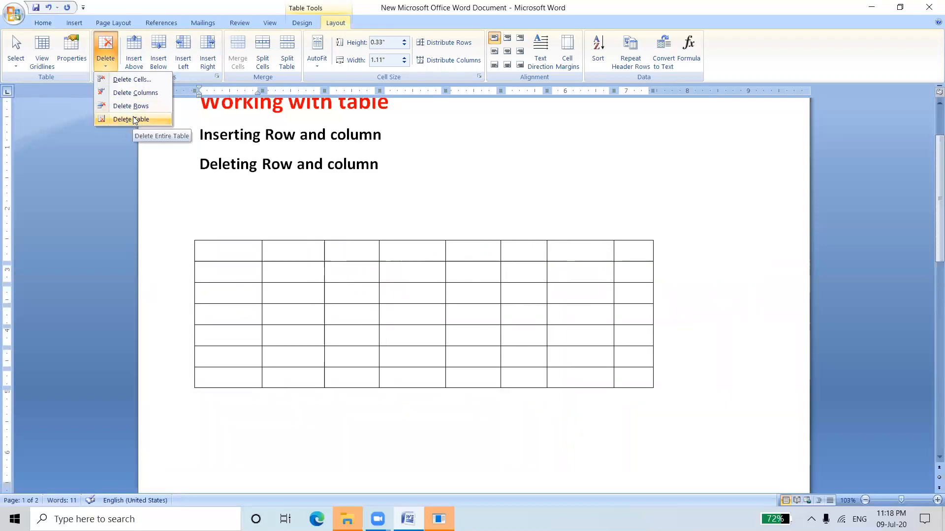
left_click(132, 80)
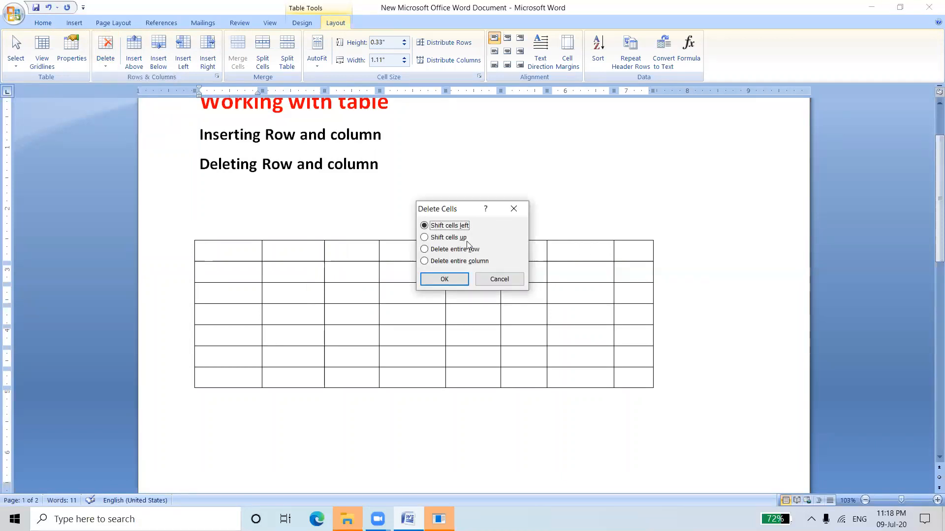
left_click(451, 279)
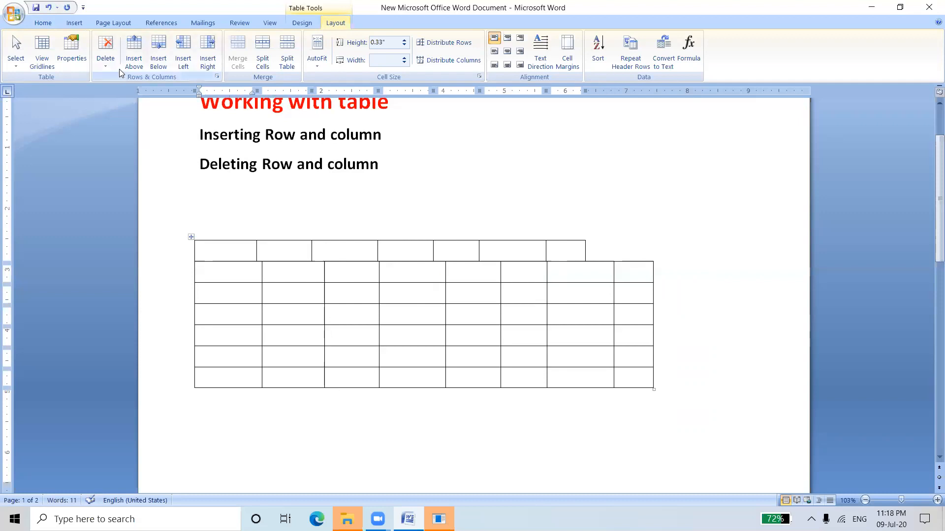
left_click(104, 65)
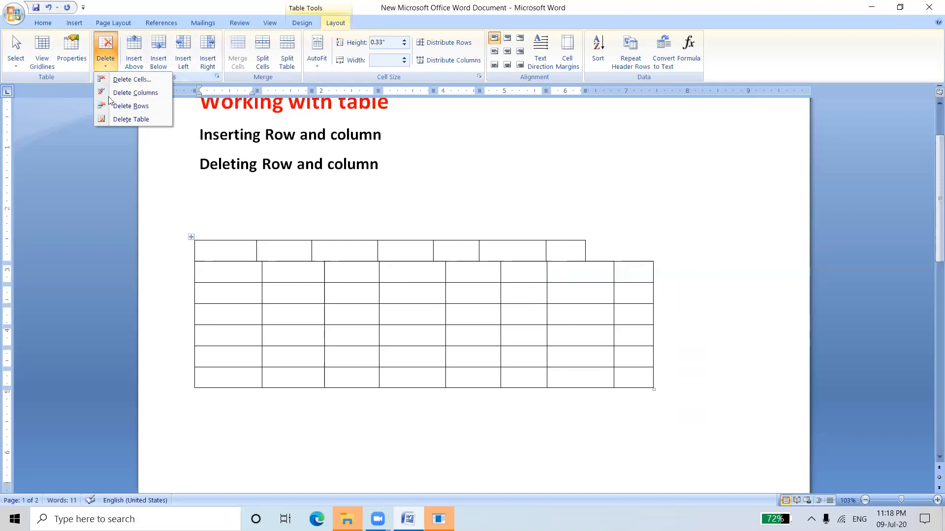
left_click(121, 119)
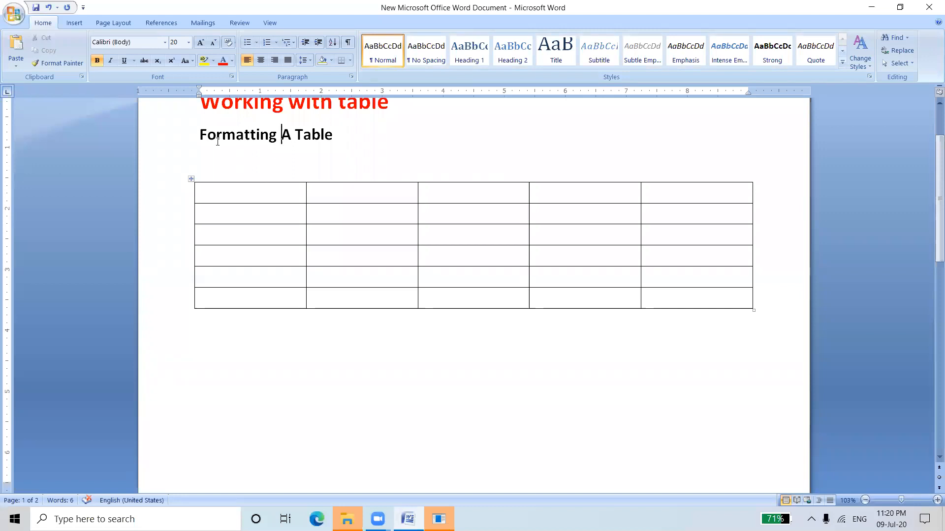
- Apply the aqua built-in table style with a full grid and banded rows to the empty table under Formatting A Table
triple_click(287, 142)
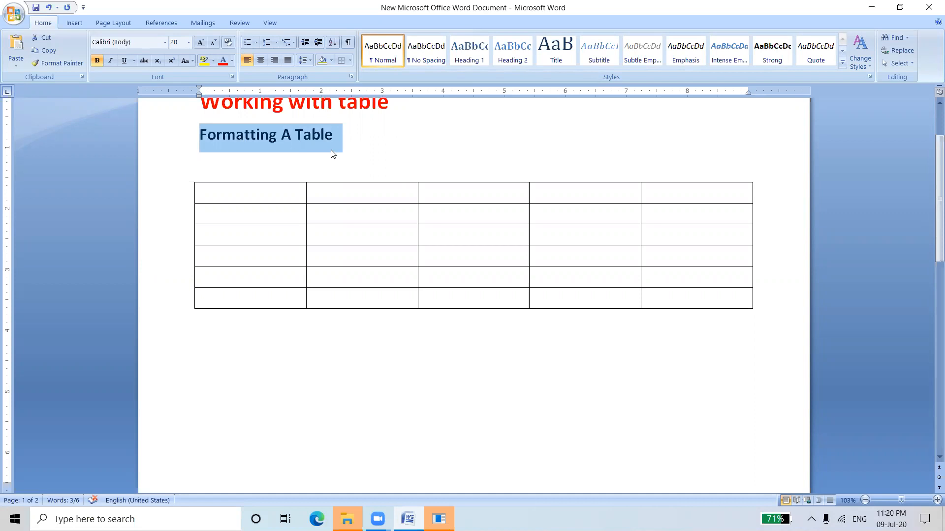
left_click(369, 149)
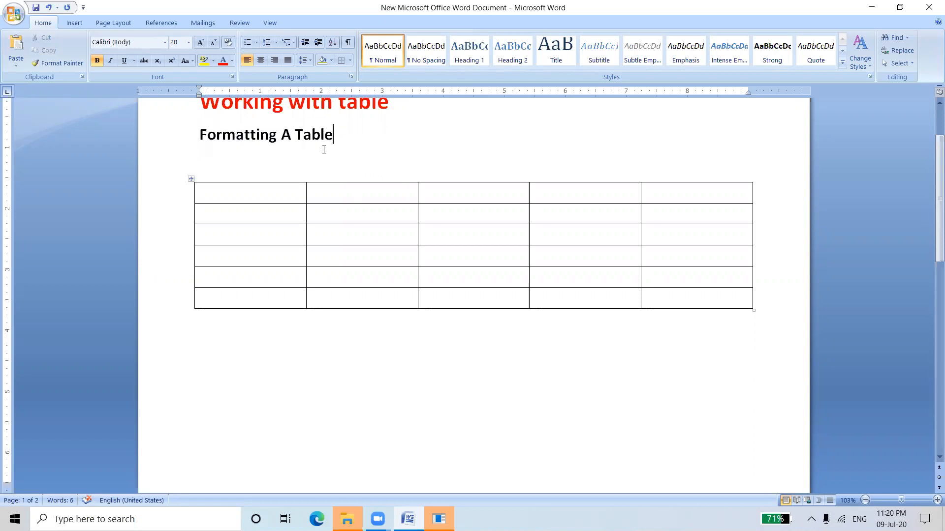
left_click(199, 194)
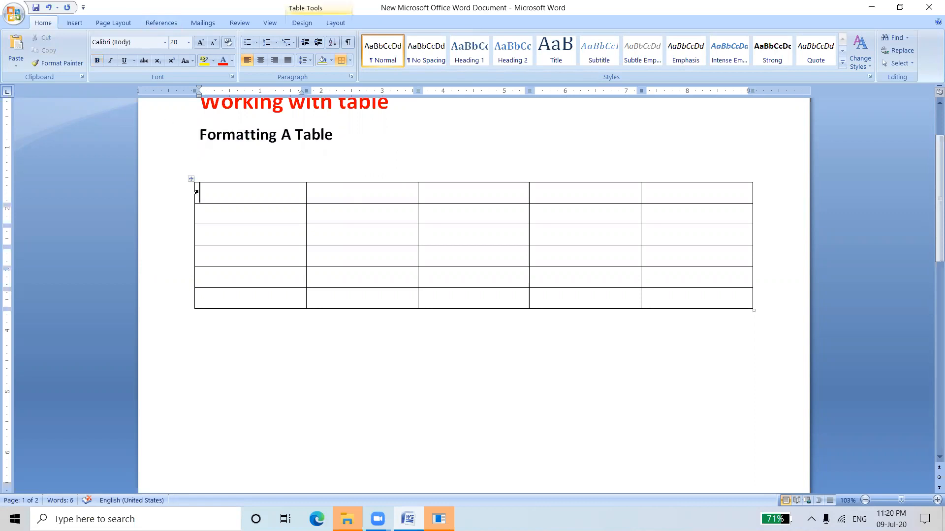
left_click(301, 23)
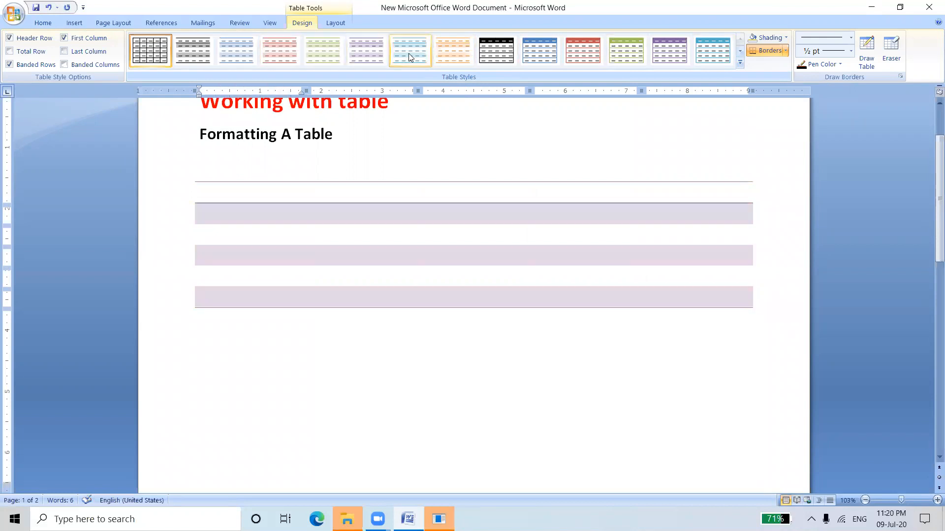
left_click(740, 62)
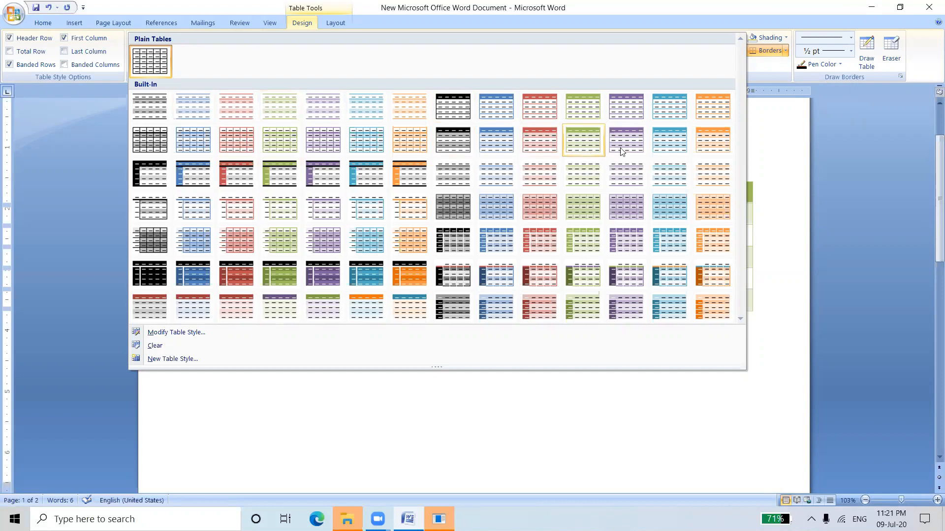
left_click(669, 206)
left_click(762, 167)
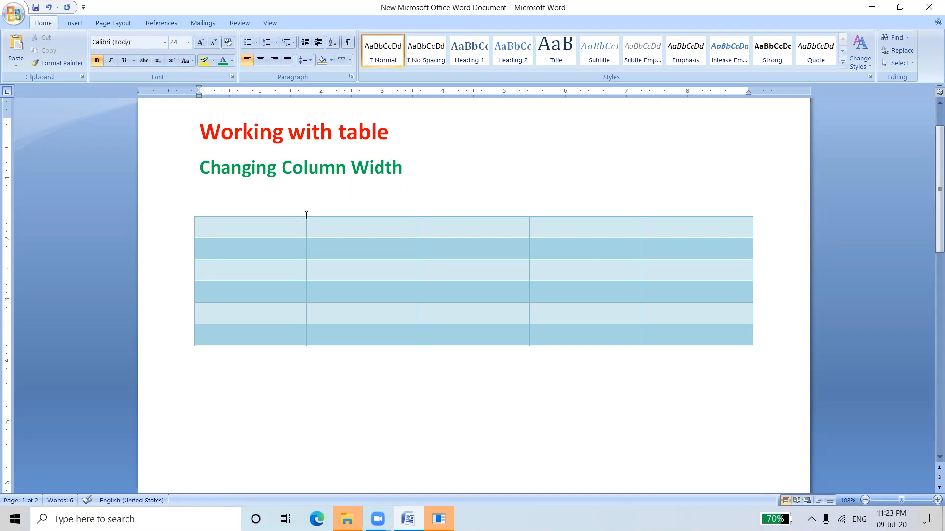
- Set the preferred width of the table's first column to 2.3 inches in the table properties
left_click(265, 222)
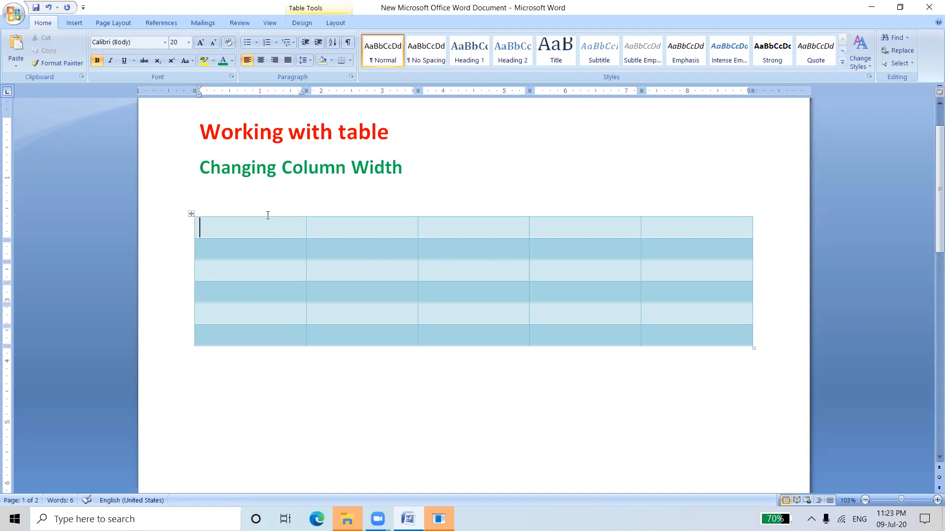
left_click(336, 23)
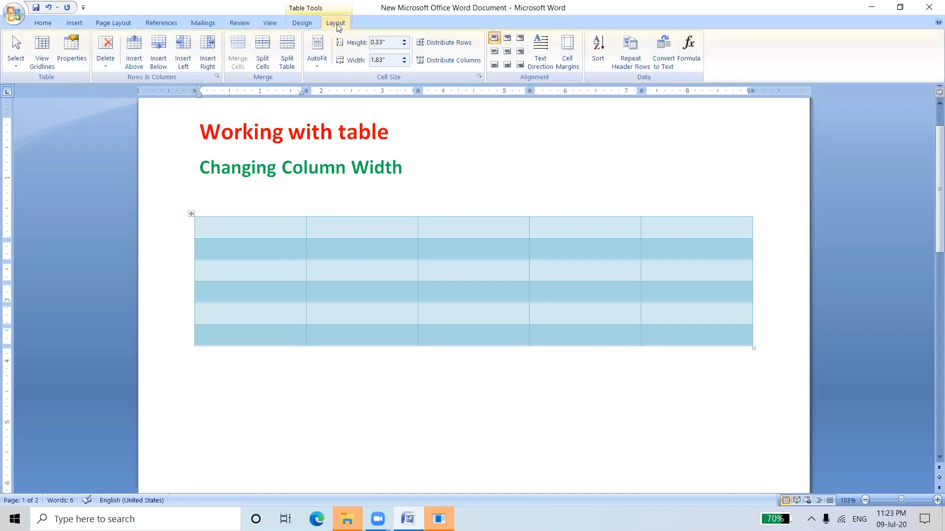
left_click(71, 55)
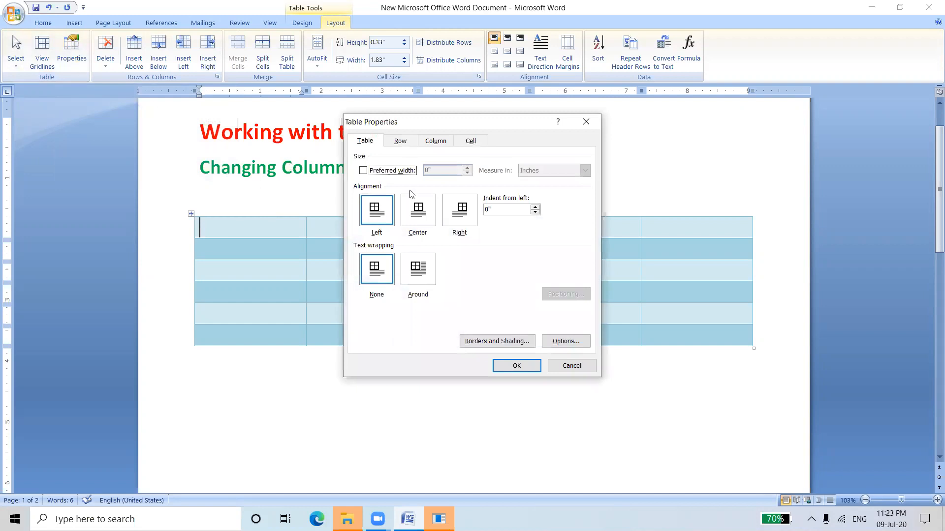
left_click(435, 143)
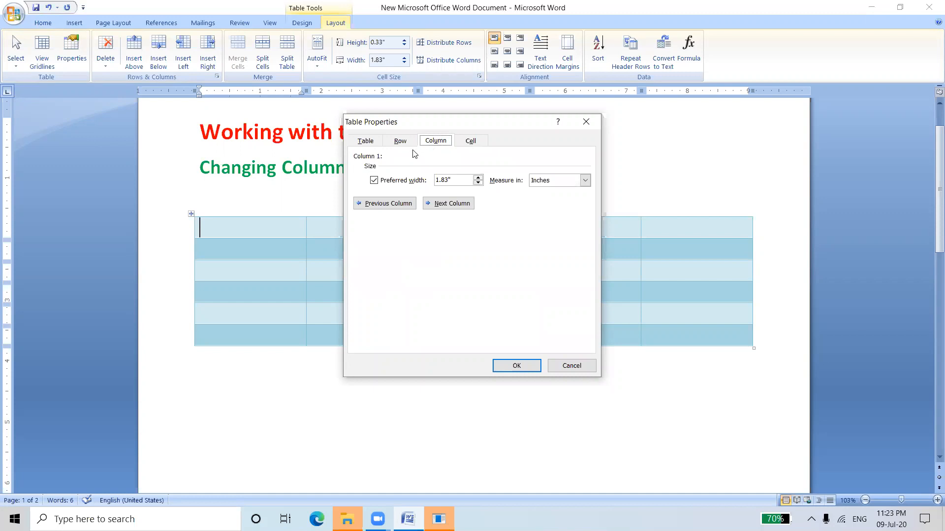
left_click(479, 179)
left_click(479, 183)
left_click(478, 178)
left_click(478, 178)
left_click(584, 181)
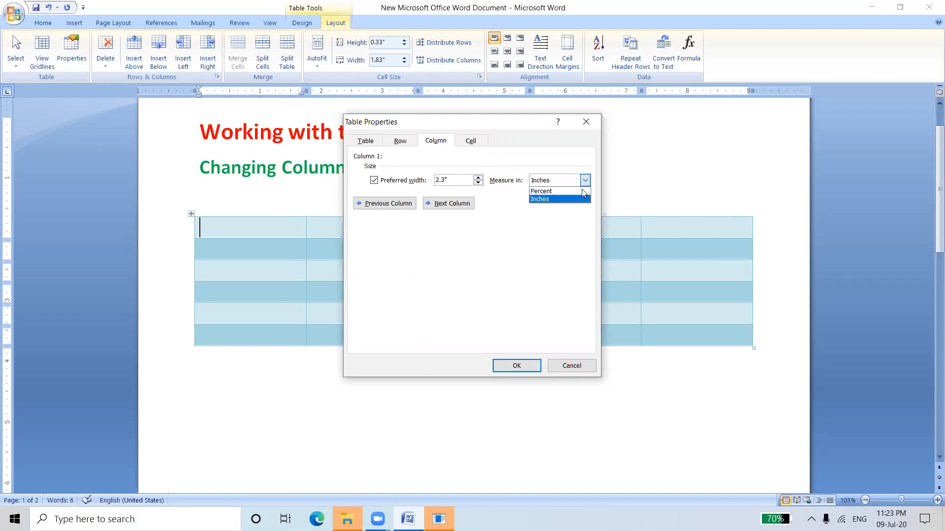
left_click(559, 199)
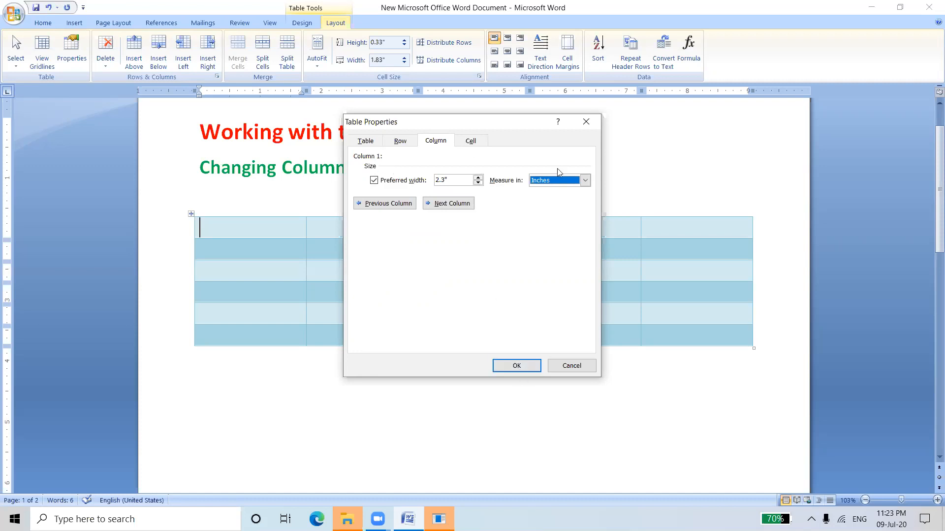
left_click(516, 366)
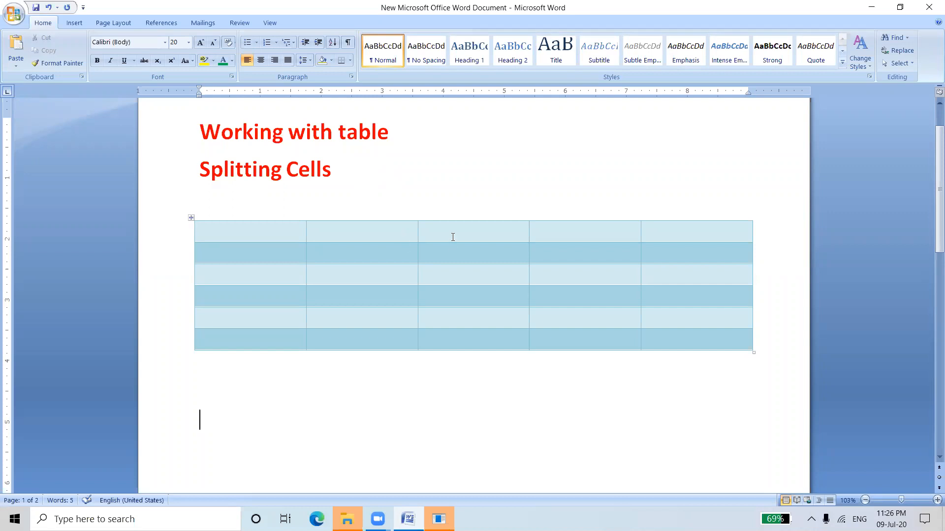
- Split the second cell of the table's first row into 2 columns and 2 rows
left_click(287, 246)
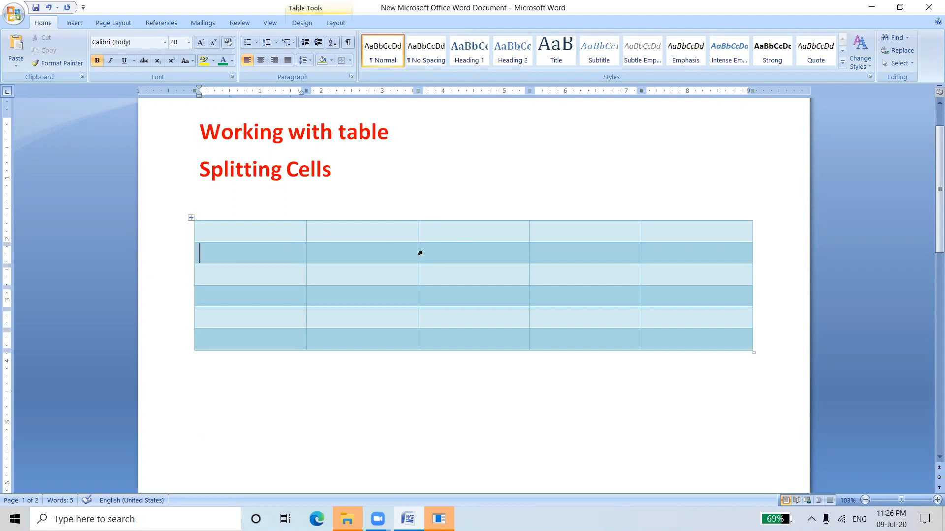
left_click(478, 234)
left_click(344, 232)
left_click(335, 24)
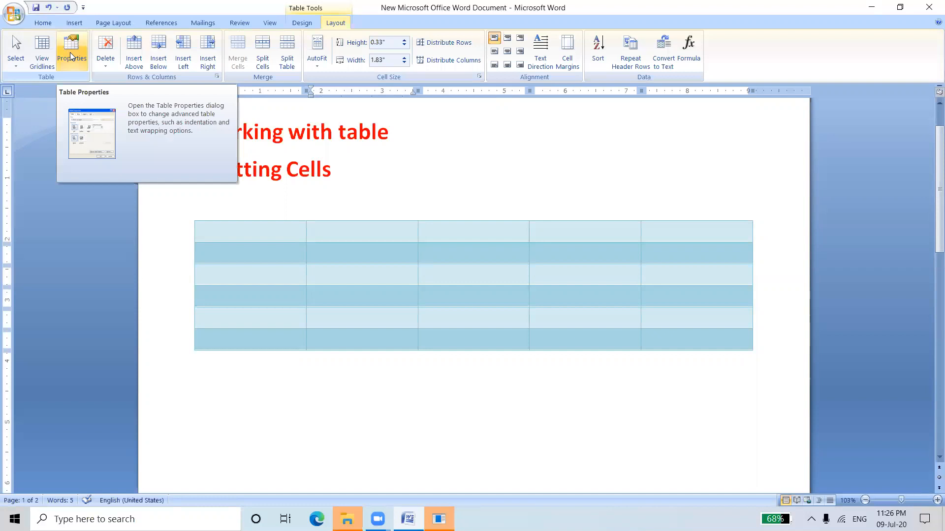
left_click(262, 67)
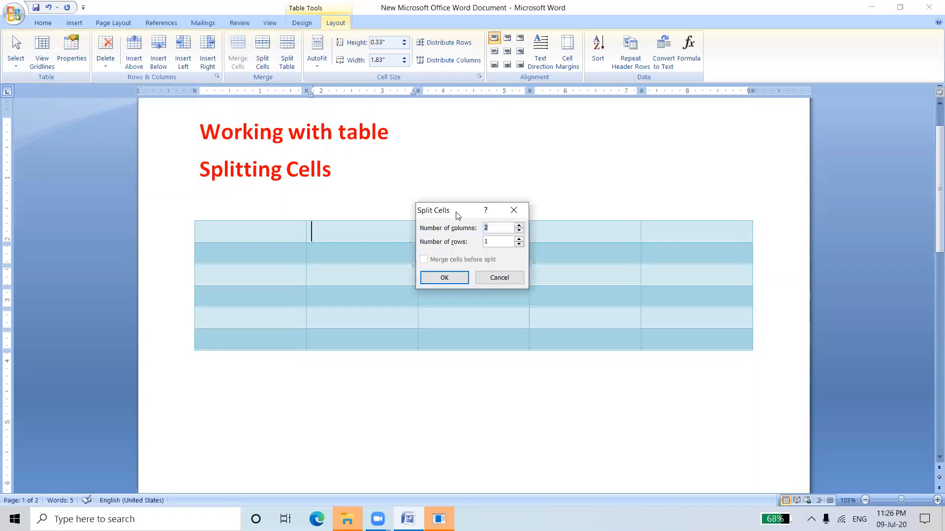
left_click(519, 226)
left_click(519, 225)
left_click(519, 231)
left_click(519, 239)
left_click(450, 277)
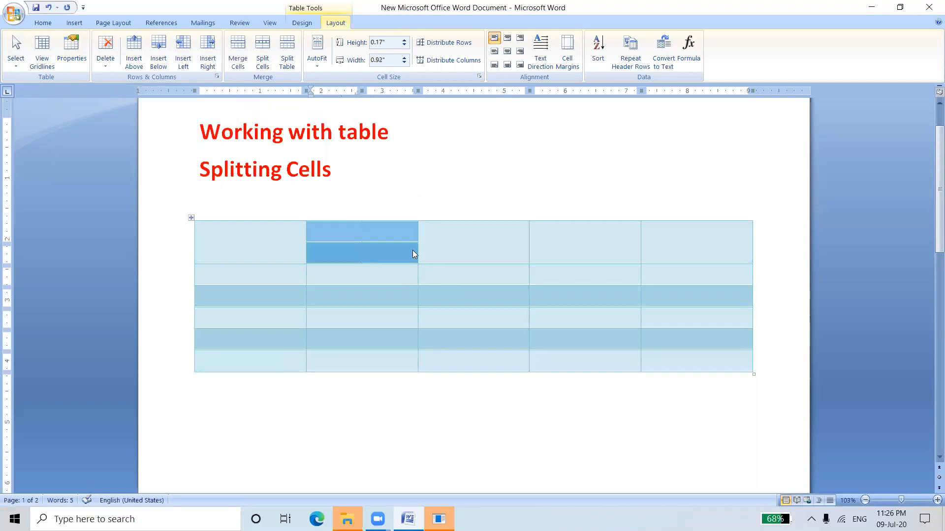
left_click(386, 260)
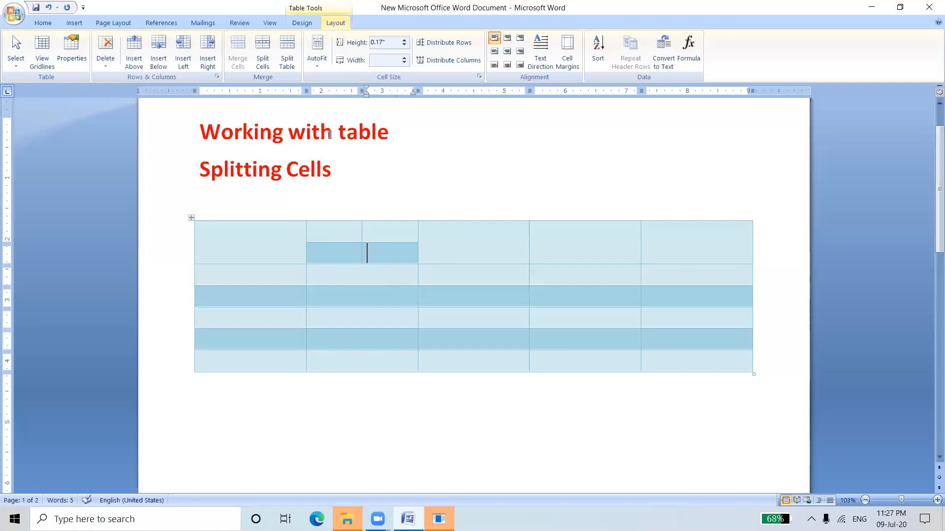
- Select the whole table and apply Split Table, then repeat the same operation on the entire table
left_click(191, 217)
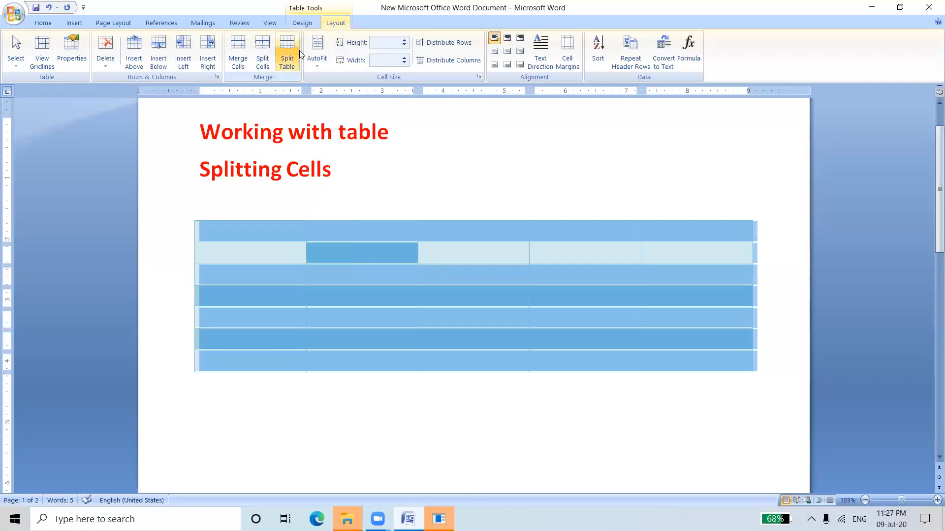
left_click(287, 46)
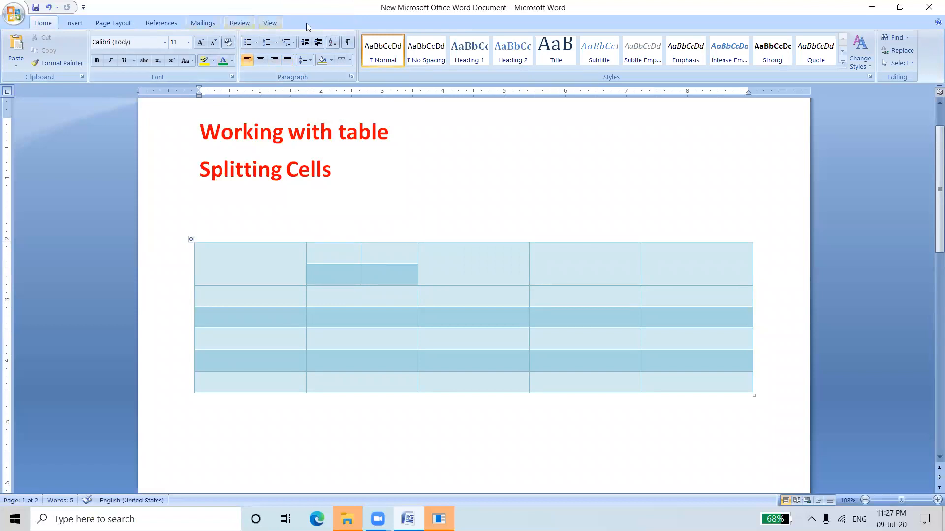
left_click(360, 273)
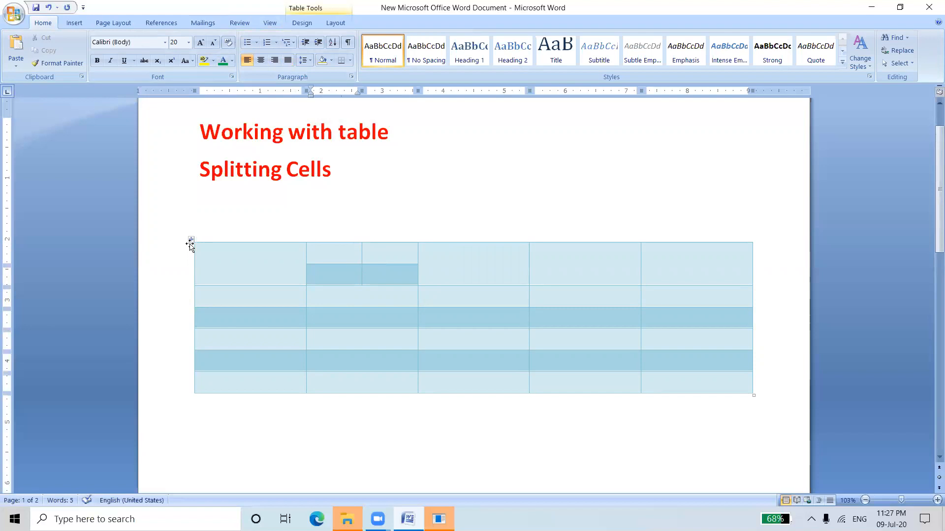
left_click(191, 240)
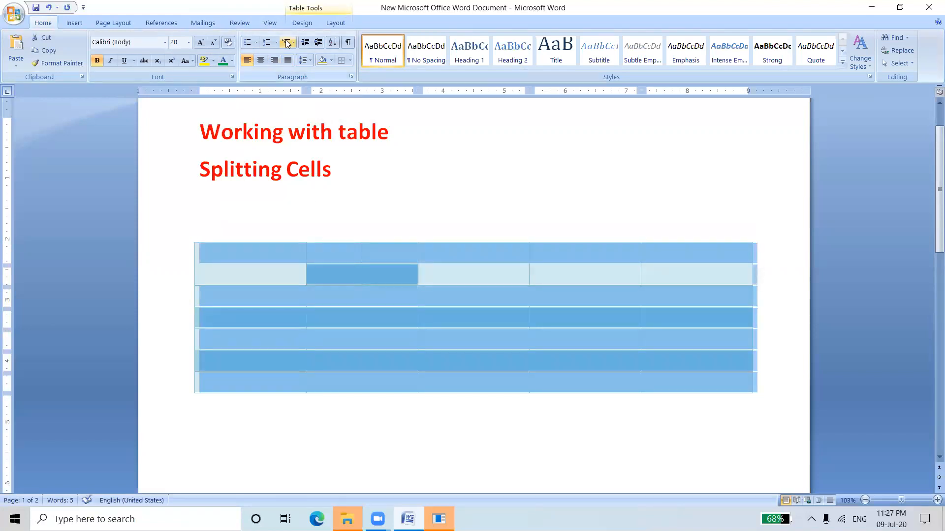
left_click(337, 23)
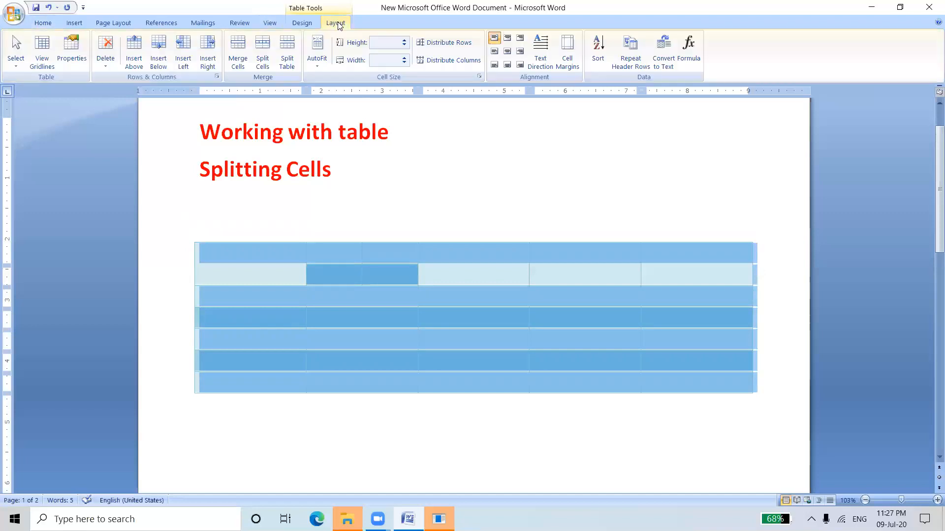
left_click(283, 63)
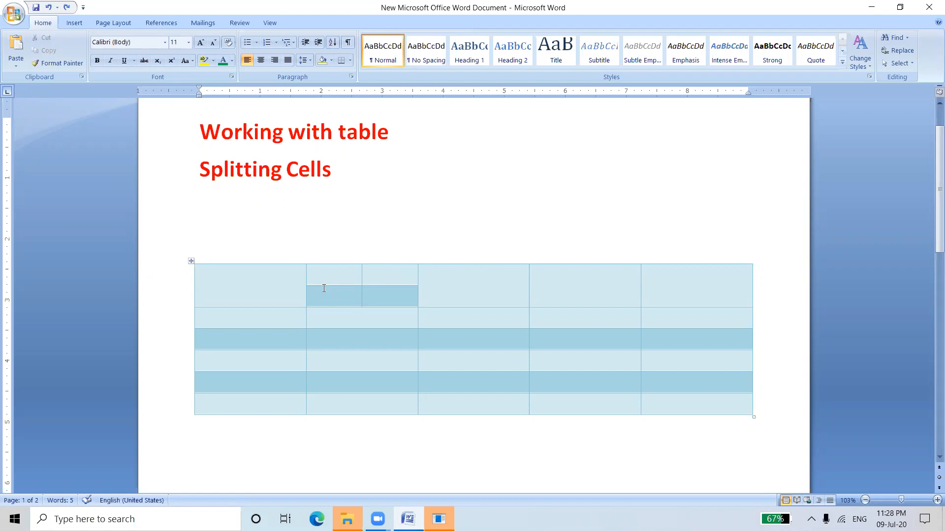
- Add the line "Merging Cell" below the Splitting Cells heading and merge the four small split cells in the first row into one cell
left_click(222, 204)
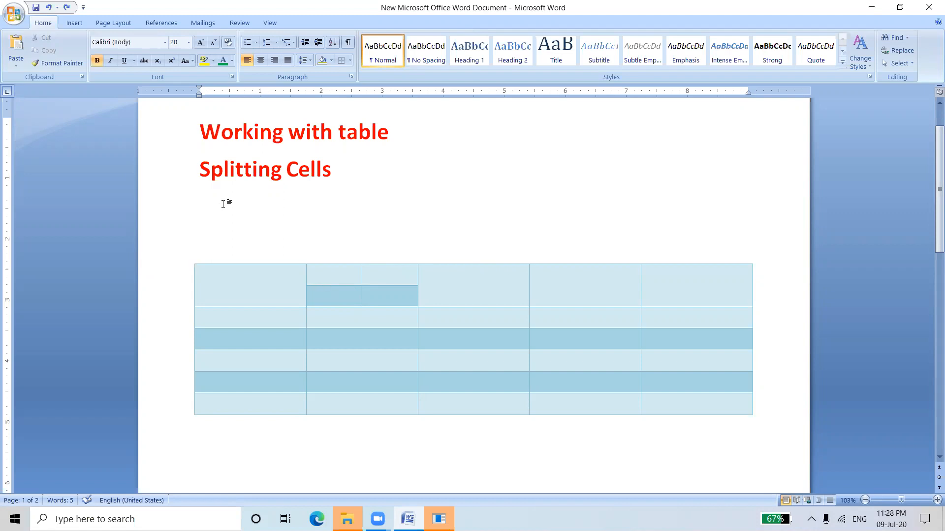
type("Merging Cell")
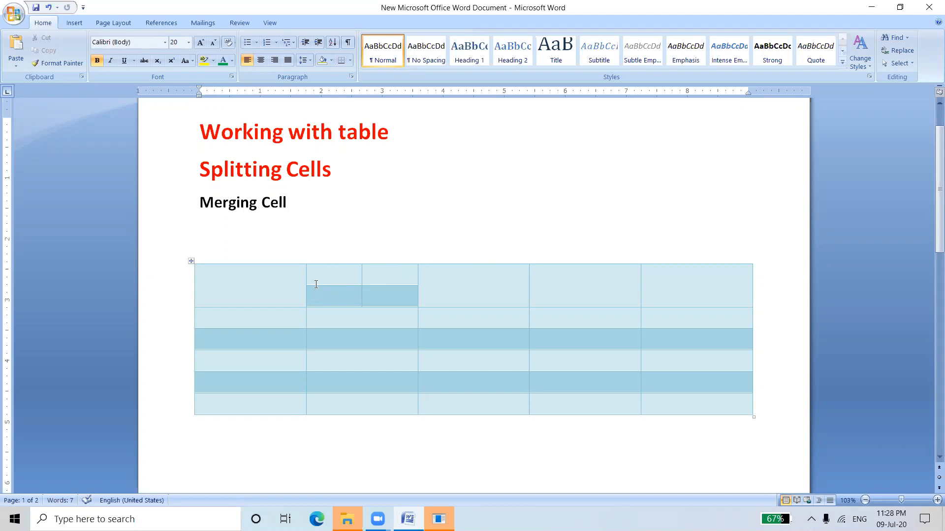
left_click_drag(316, 284, 389, 295)
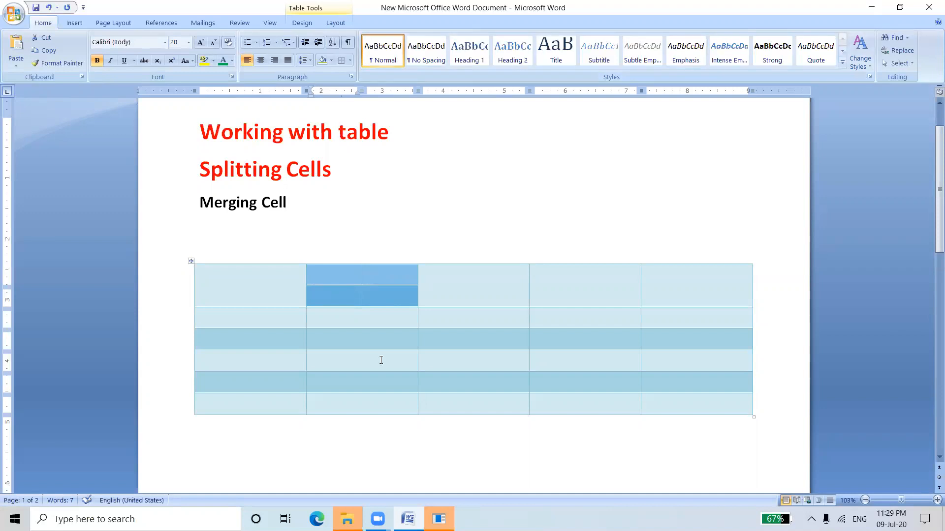
left_click(331, 22)
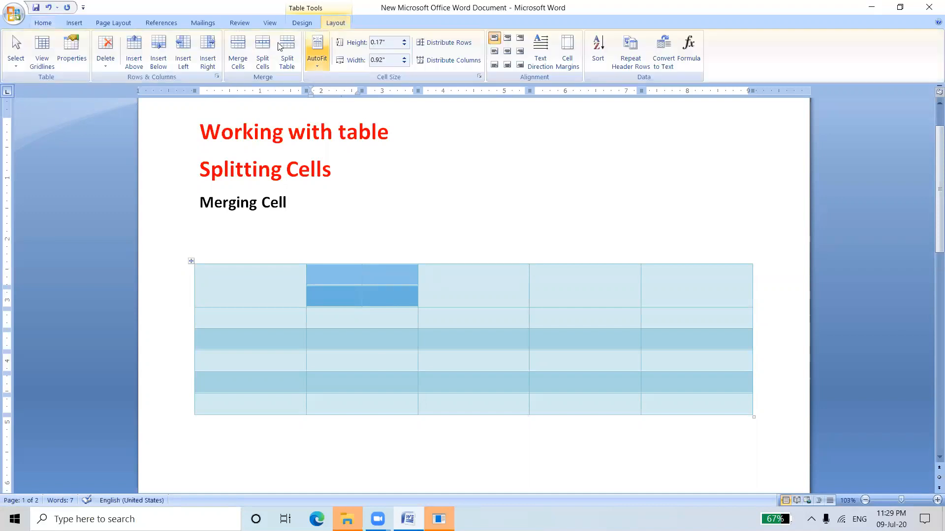
left_click(244, 66)
left_click(463, 218)
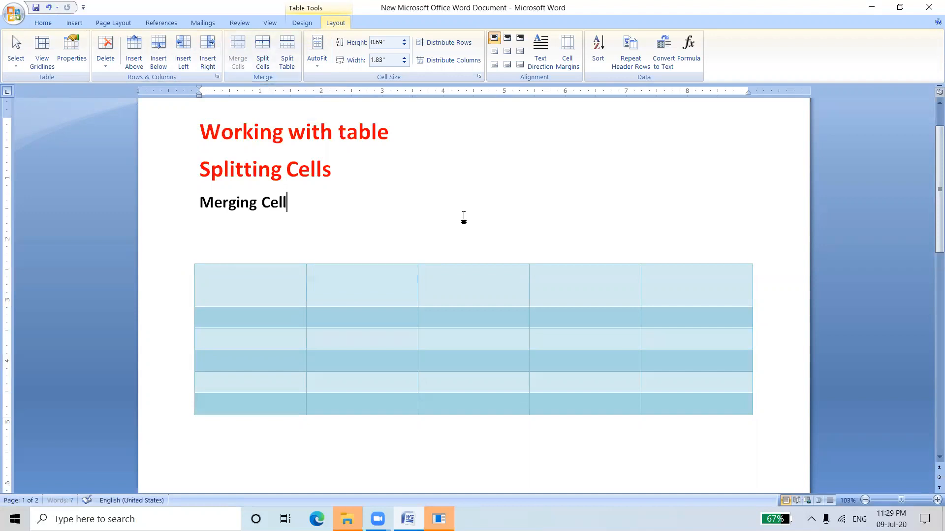
left_click(342, 295)
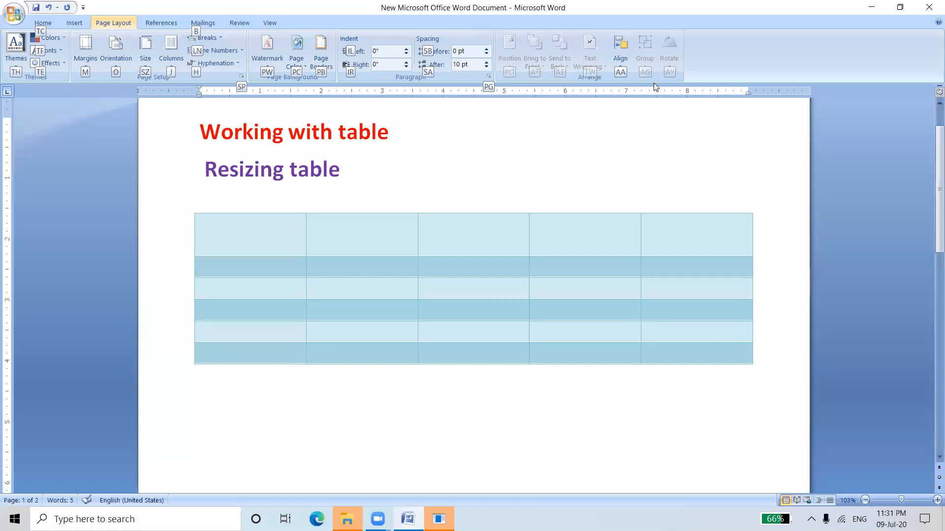
- Select the whole table and move it slightly lower beneath the Resizing table heading
left_click(420, 161)
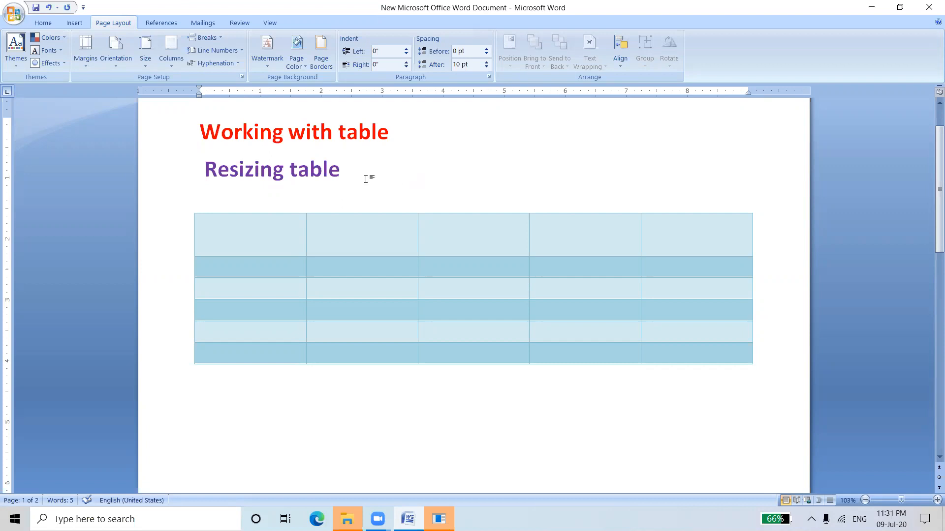
left_click(191, 211)
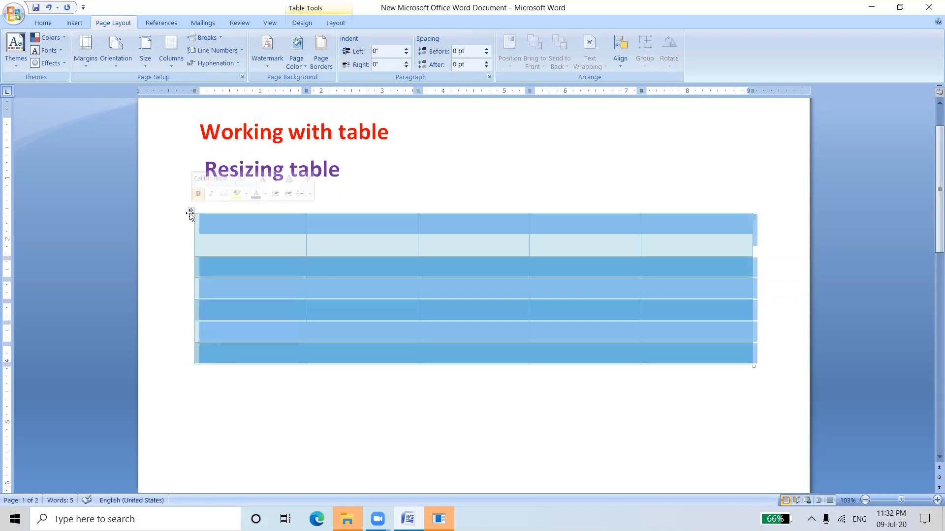
left_click_drag(192, 210, 190, 318)
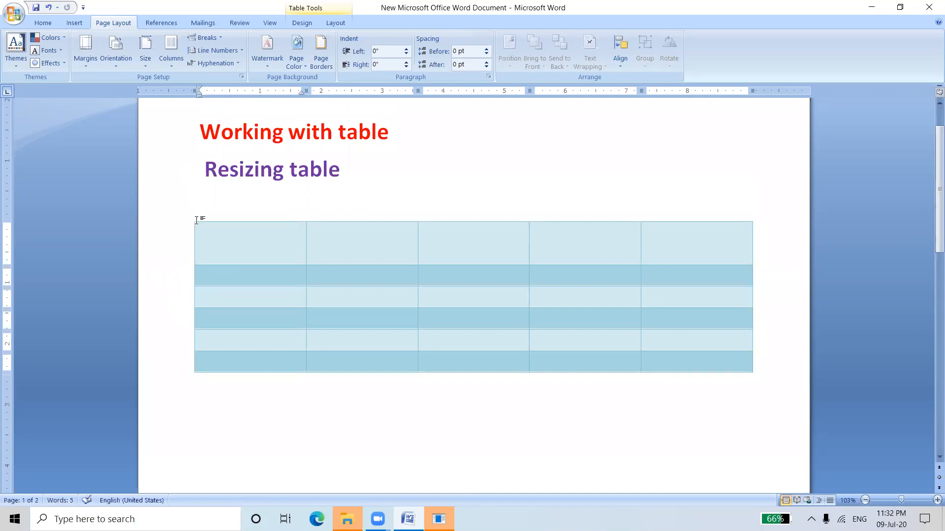
left_click(204, 204)
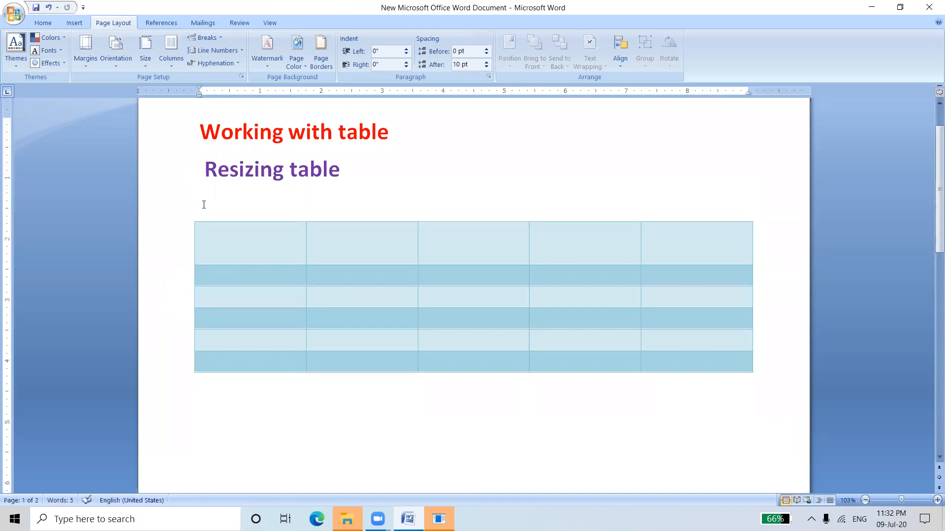
key("Return")
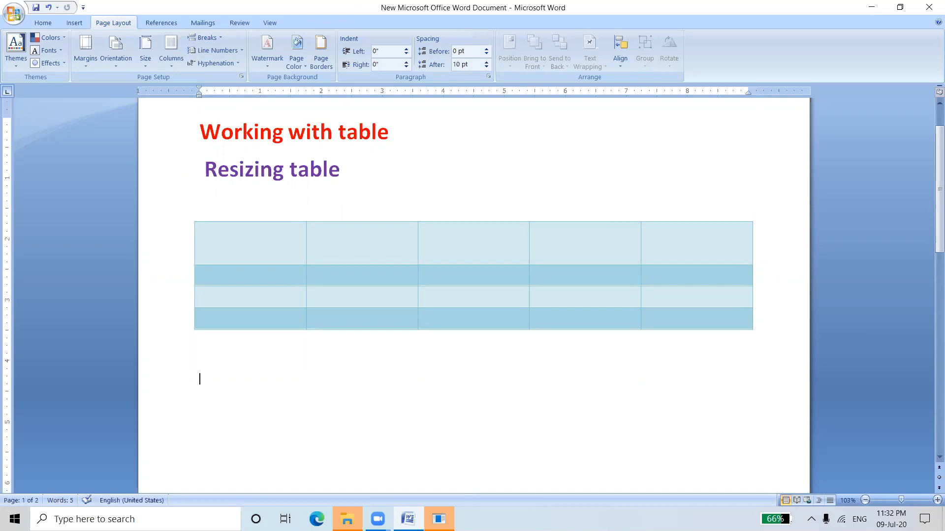
- Undo the last changes that shortened the table, then move the whole table slightly lower beneath the Resizing table heading
key("ctrl+z")
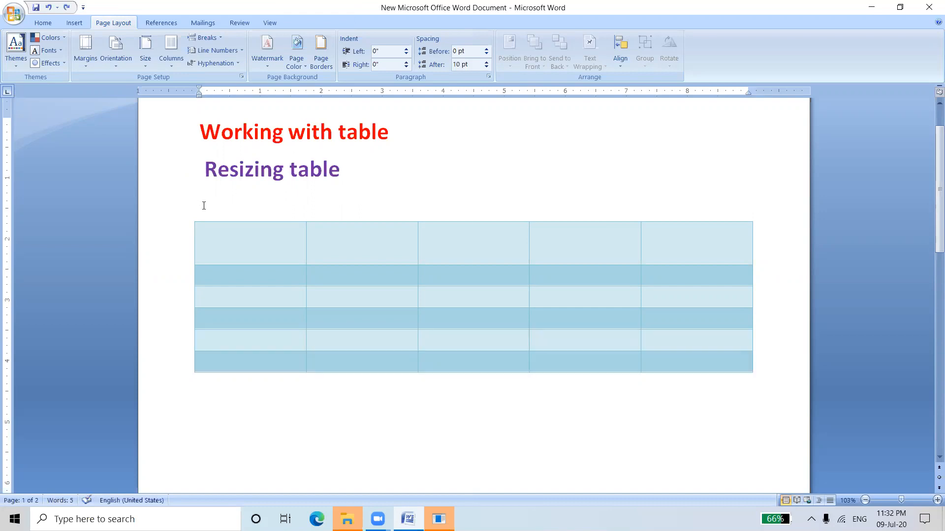
key("Return")
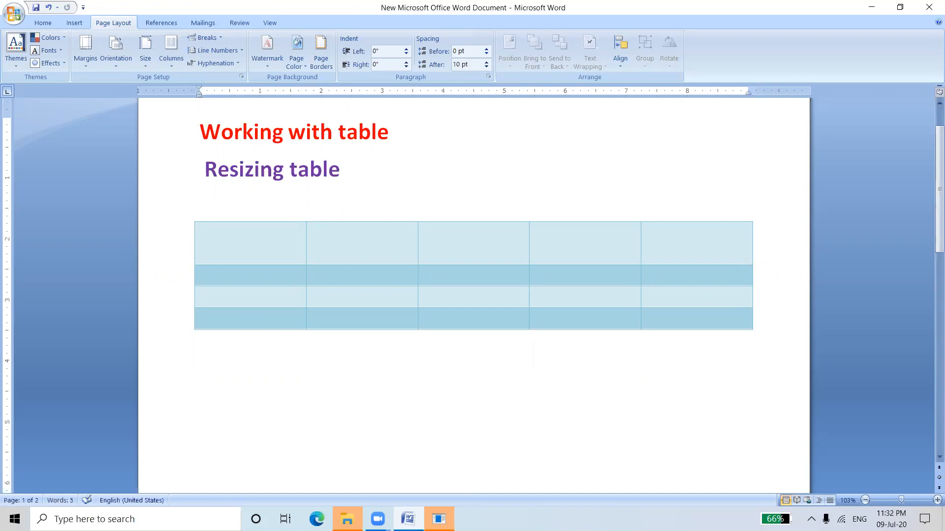
key("ctrl+z")
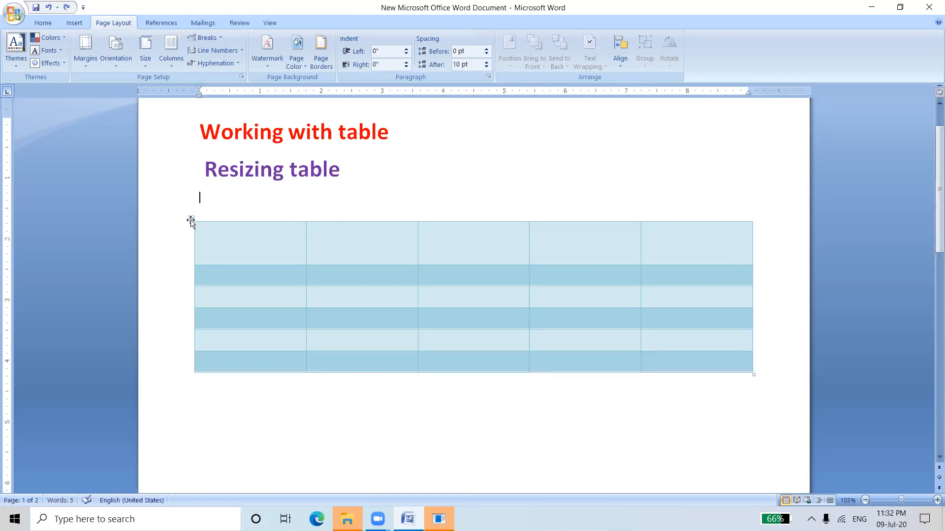
mouse_move(191, 220)
left_mouse_down()
mouse_move(190, 268)
mouse_move(232, 208)
mouse_move(219, 221)
mouse_move(234, 240)
mouse_move(210, 287)
mouse_move(253, 316)
mouse_move(253, 302)
mouse_move(180, 223)
mouse_move(188, 223)
left_mouse_up()
- Narrow the table's first column to about 1.25 inches and increase the second row's height to about 0.6 inch
mouse_move(241, 313)
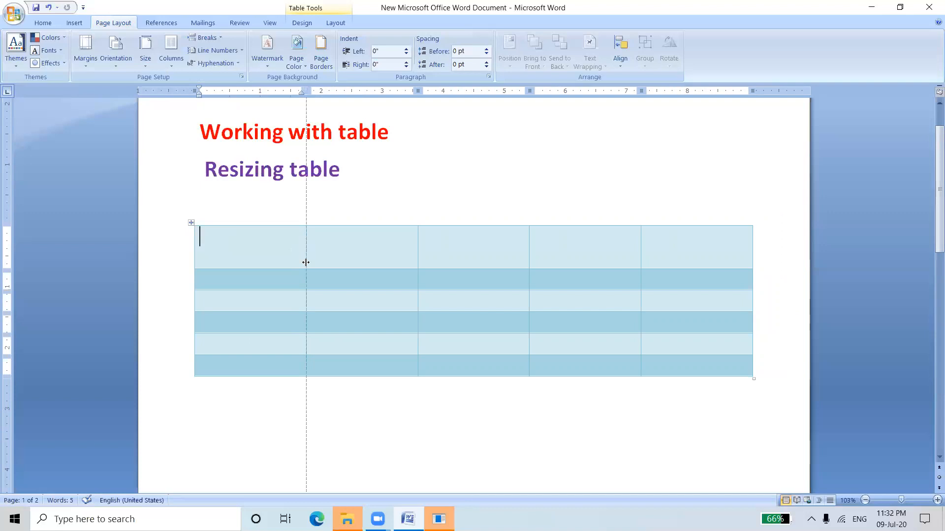
left_click_drag(305, 262, 262, 263)
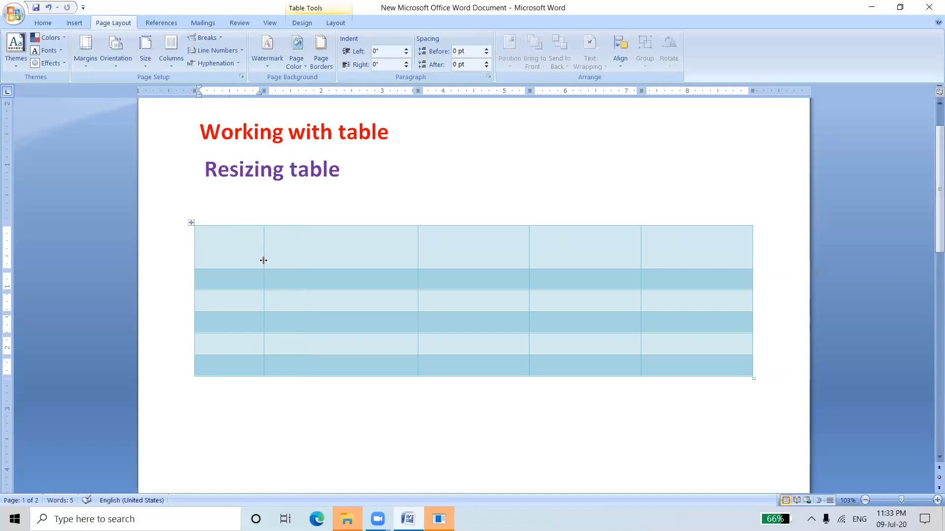
left_click_drag(263, 260, 290, 268)
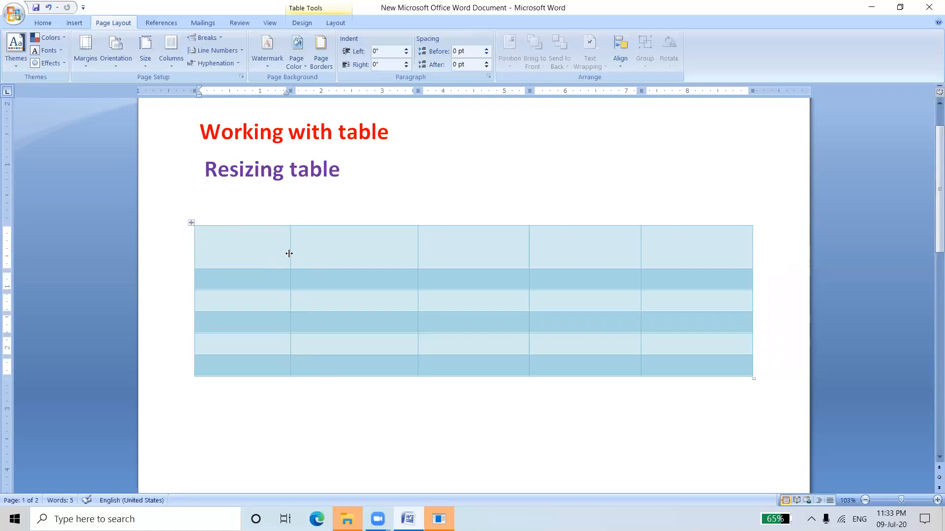
left_click_drag(289, 252, 271, 254)
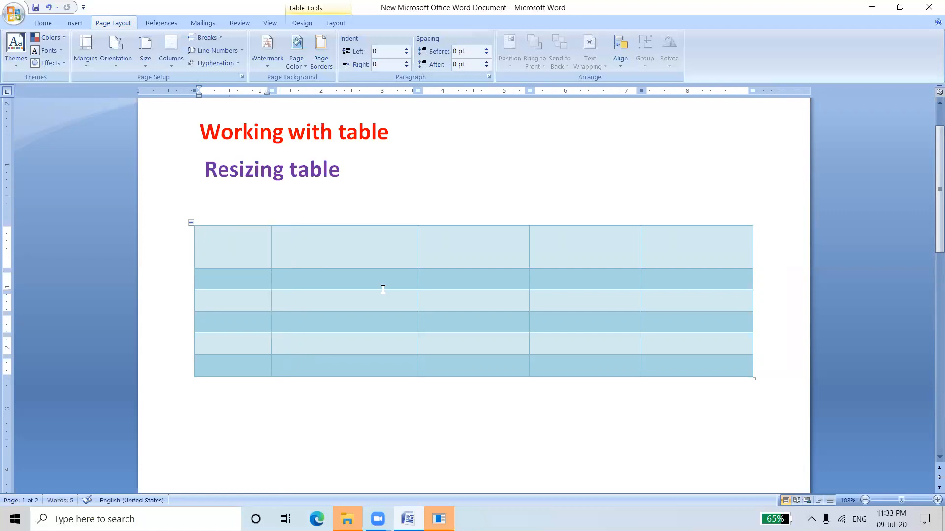
left_click_drag(381, 291, 385, 306)
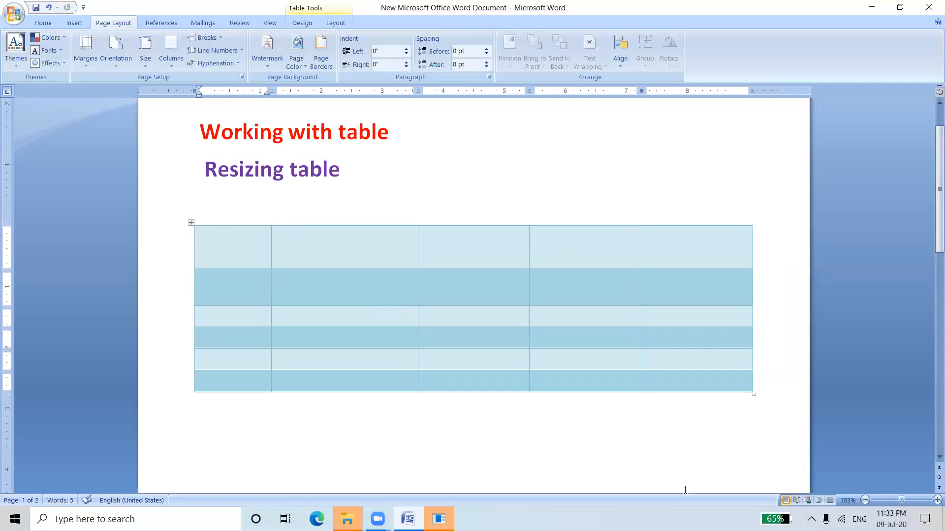
- Resize the whole table from its lower corner, first enlarging it, then shrinking it to about 7.8 inches wide
mouse_move(753, 396)
left_mouse_down()
mouse_move(765, 470)
mouse_move(777, 470)
mouse_move(758, 395)
left_mouse_up()
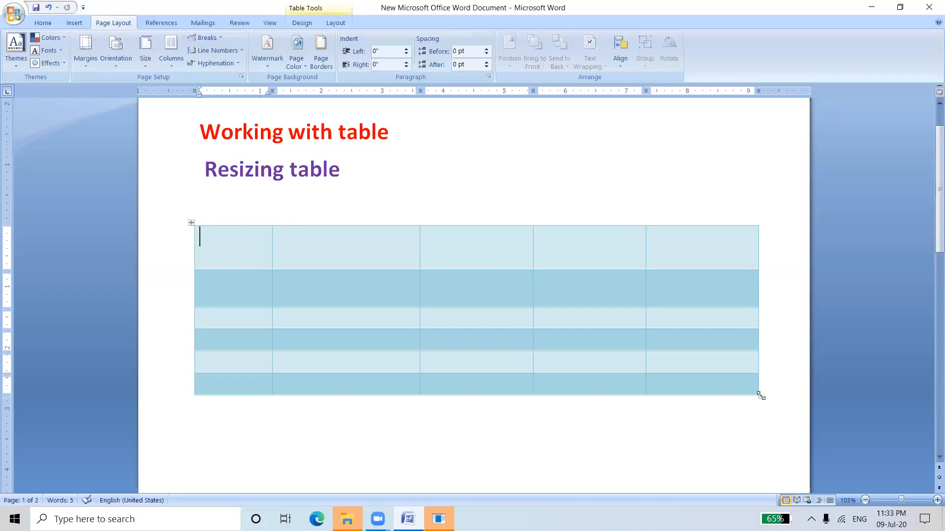
mouse_move(760, 397)
left_mouse_down()
mouse_move(771, 499)
mouse_move(776, 393)
left_mouse_up()
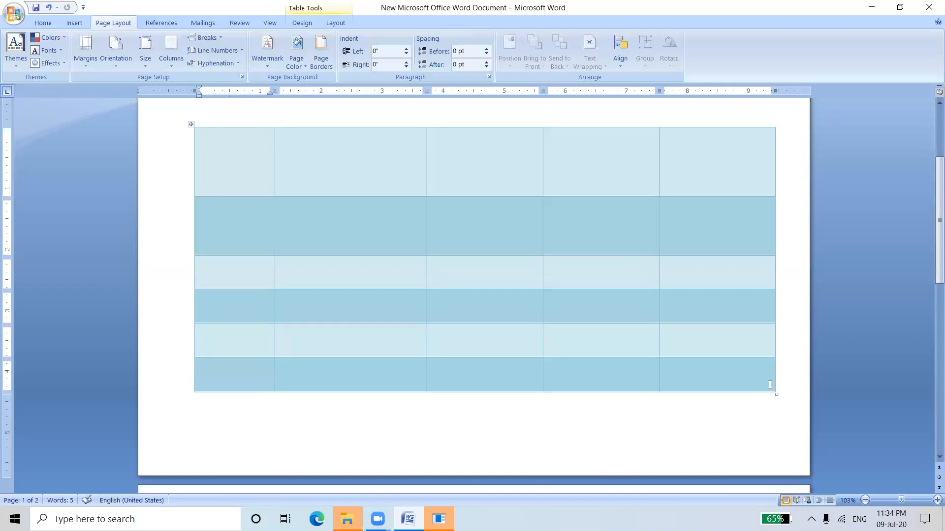
left_click_drag(776, 394, 672, 206)
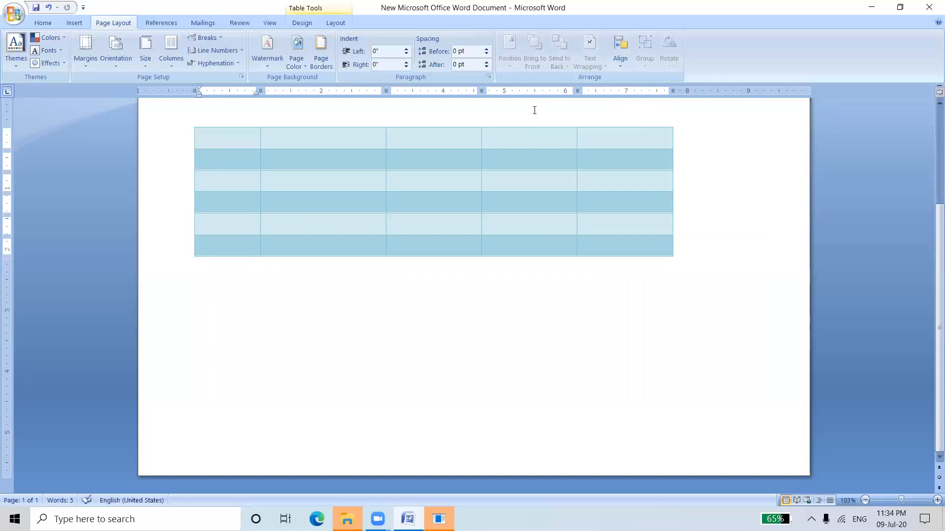
- Select the whole table and apply All Borders to it
left_click(419, 186)
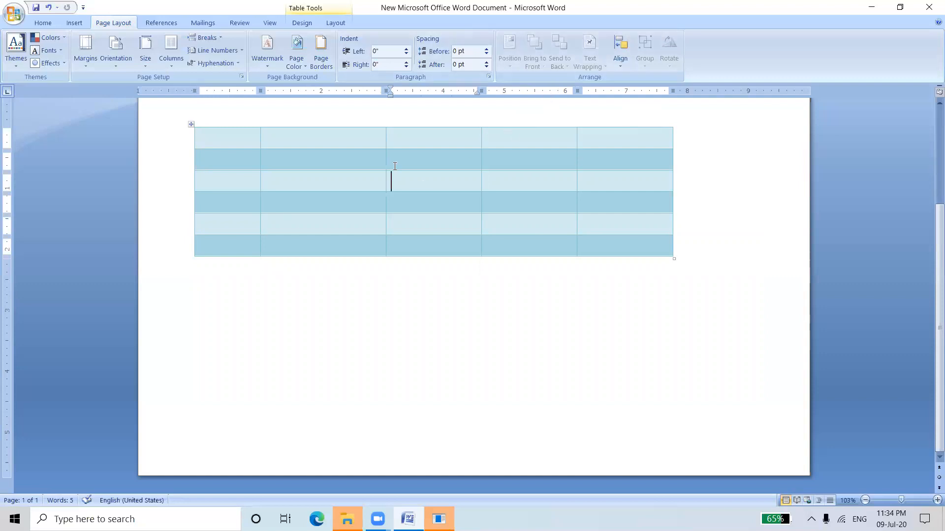
left_click(303, 23)
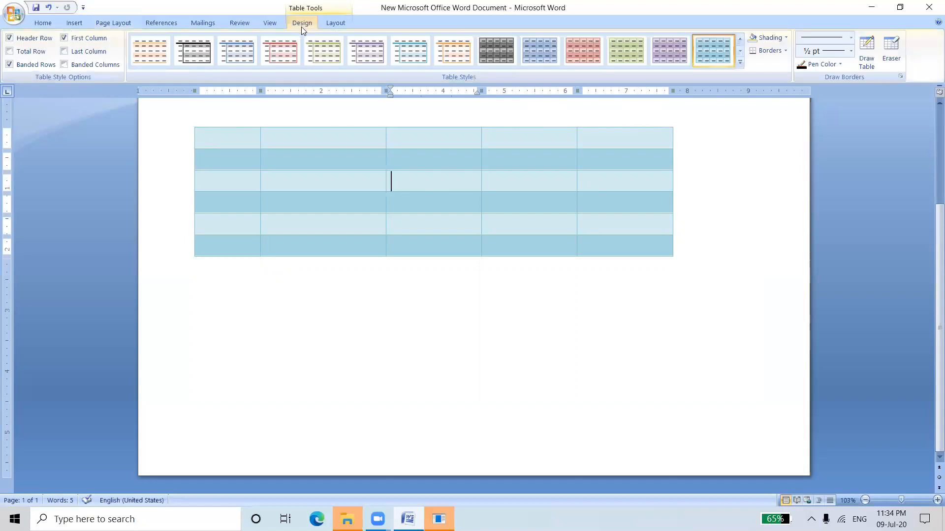
left_click(785, 51)
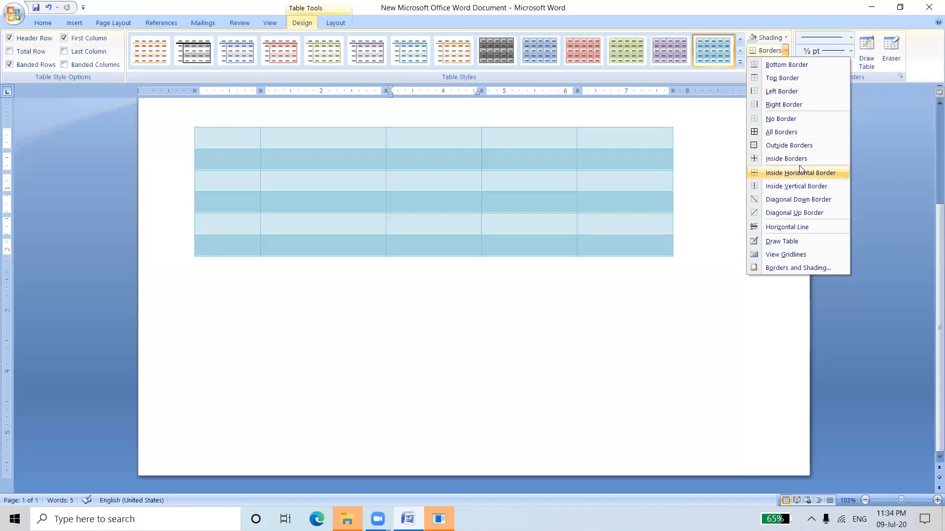
left_click(781, 137)
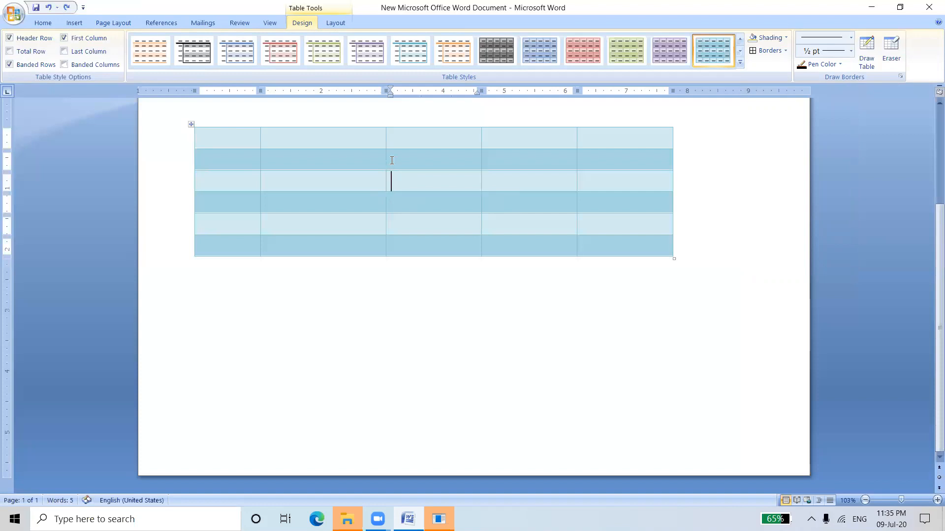
left_click(191, 124)
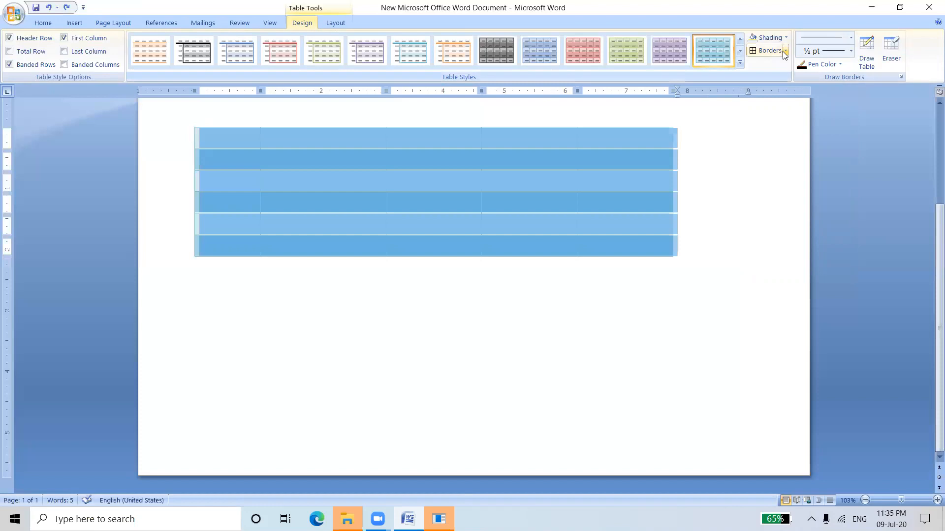
left_click(784, 51)
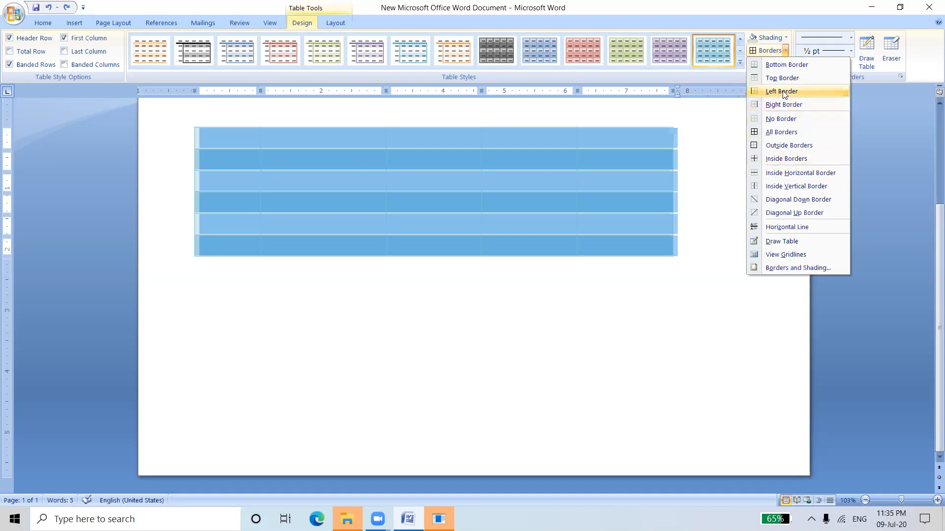
left_click(782, 131)
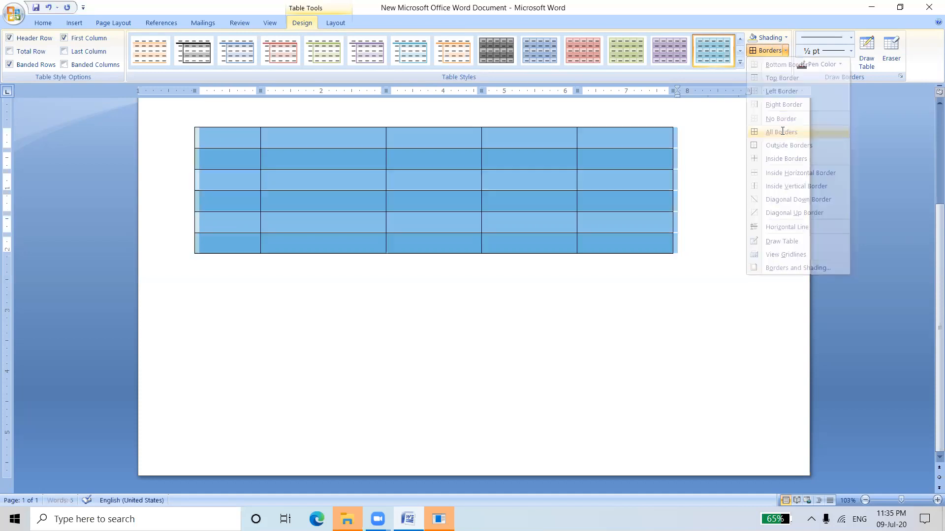
left_click(785, 50)
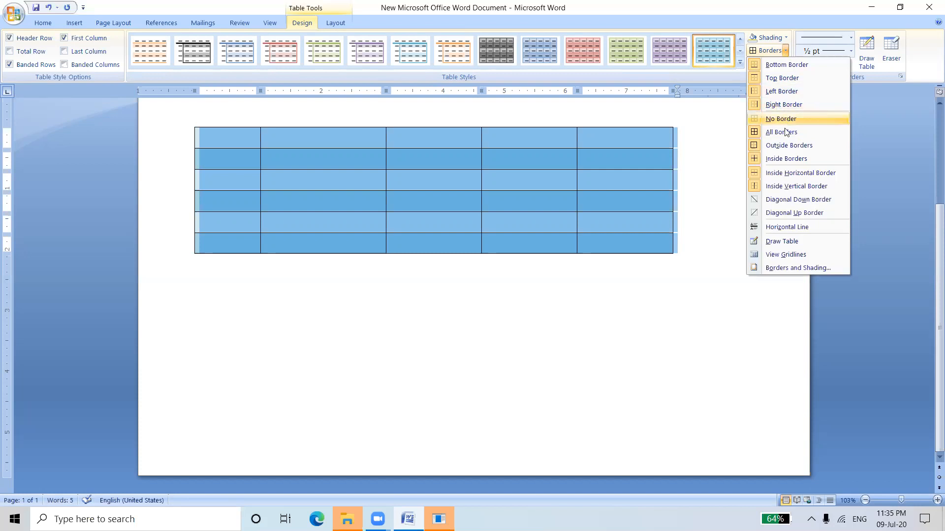
left_click(619, 280)
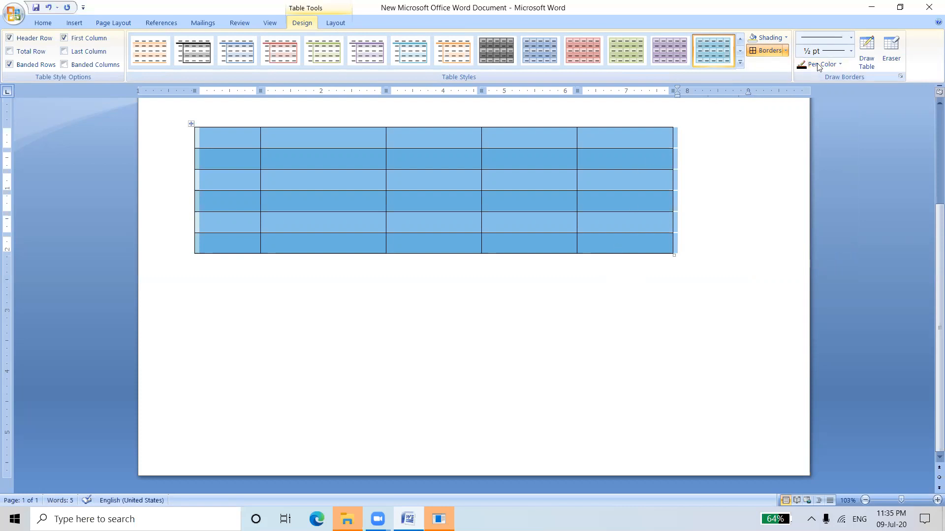
- Draw a 3 pt black border along the table's top edge over the first four columns
left_click(851, 51)
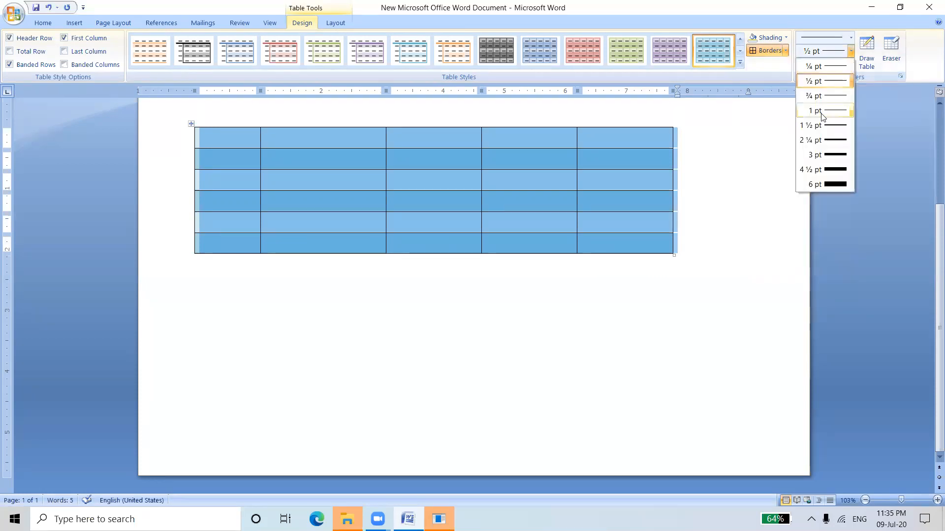
left_click(831, 155)
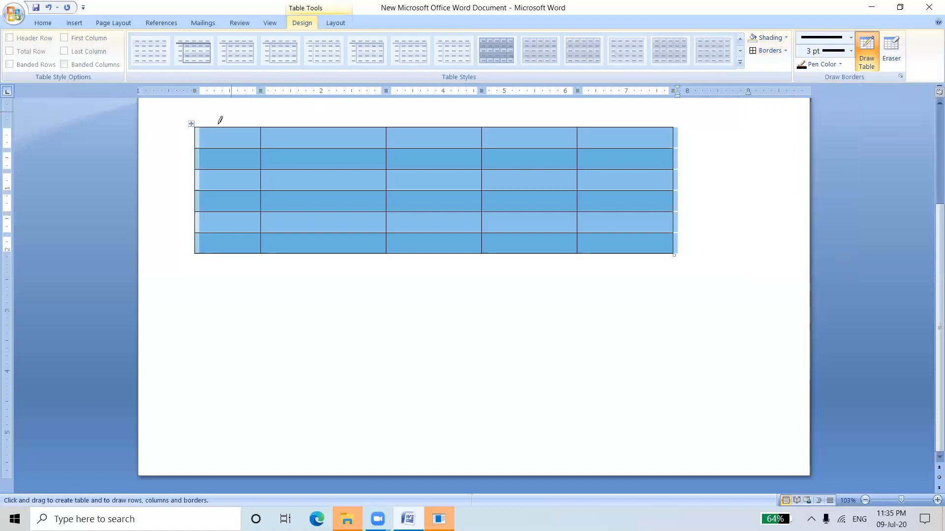
left_click_drag(203, 126, 194, 121)
left_click(287, 127)
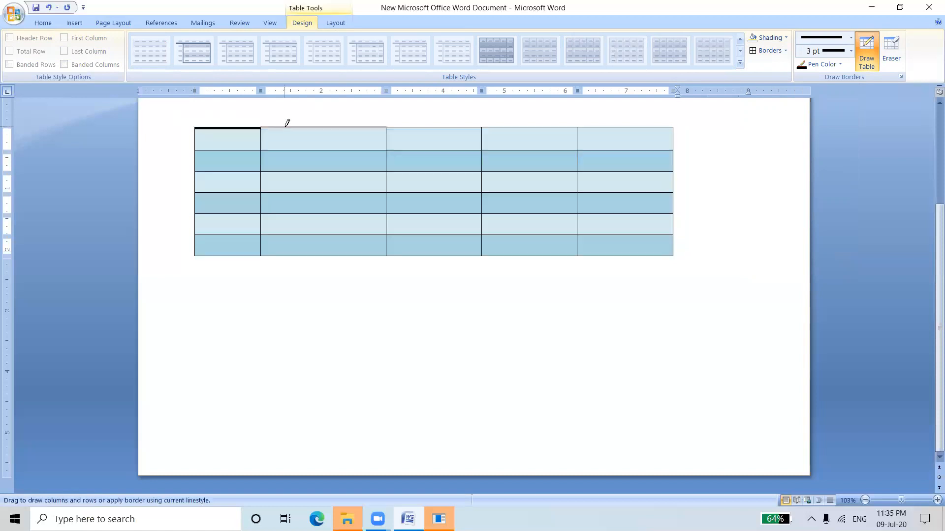
left_click(415, 125)
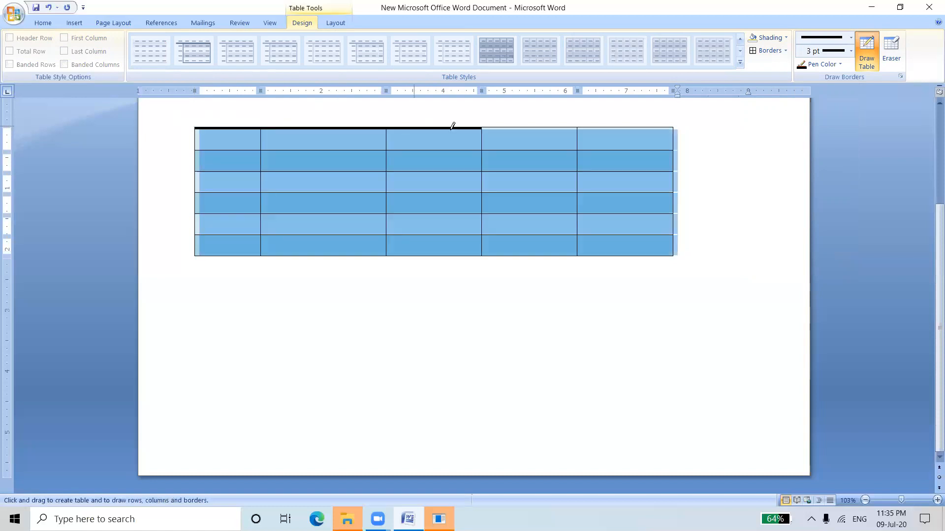
left_click(531, 126)
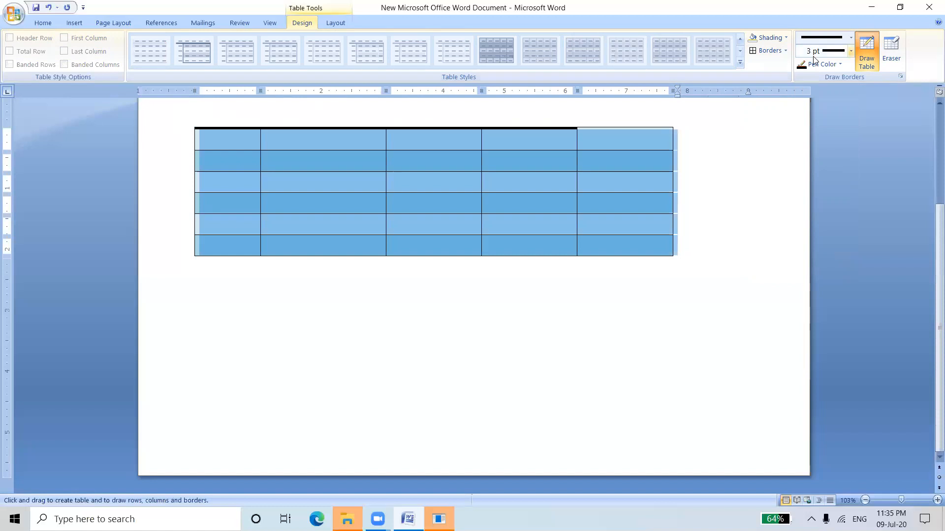
- Set the pen color to red and draw 3 pt borders over the last column's top edge and along the table's right edge
left_click(838, 64)
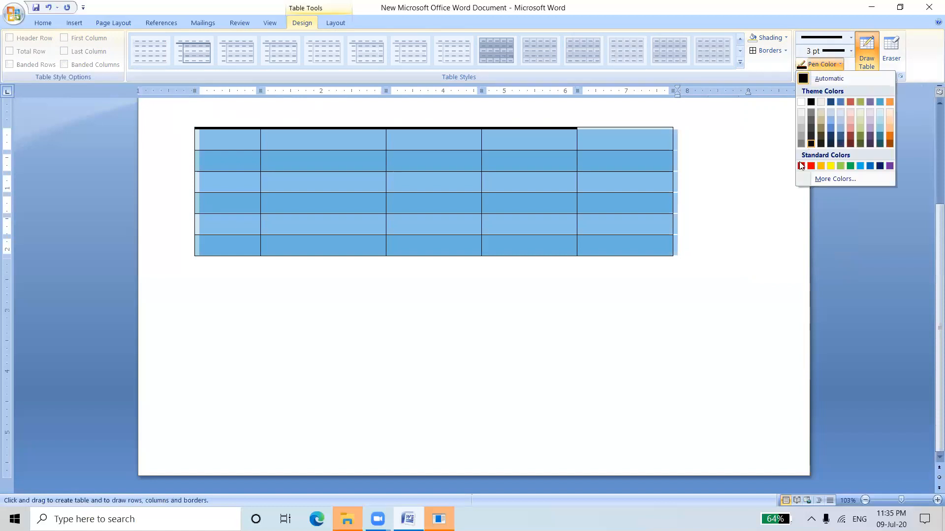
left_click(632, 126)
left_click(673, 140)
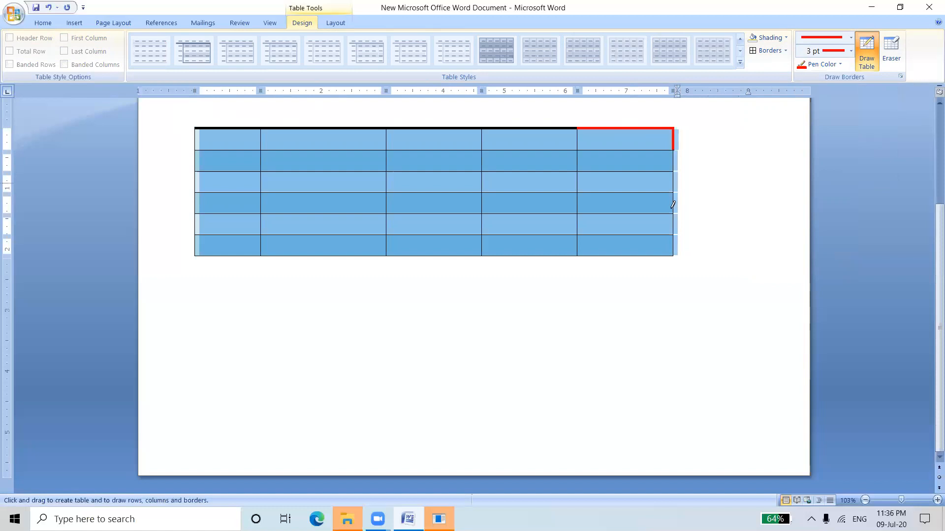
left_click_drag(674, 192, 675, 242)
left_click_drag(677, 150, 675, 158)
left_click_drag(660, 87, 673, 38)
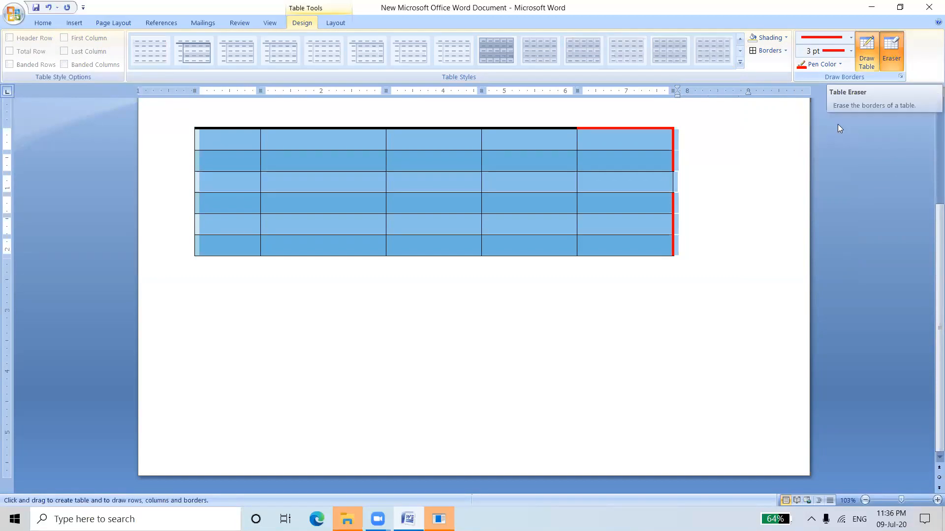
- Erase the right border of the first two rows and the top border of the last two columns
left_click(896, 47)
left_click(674, 149)
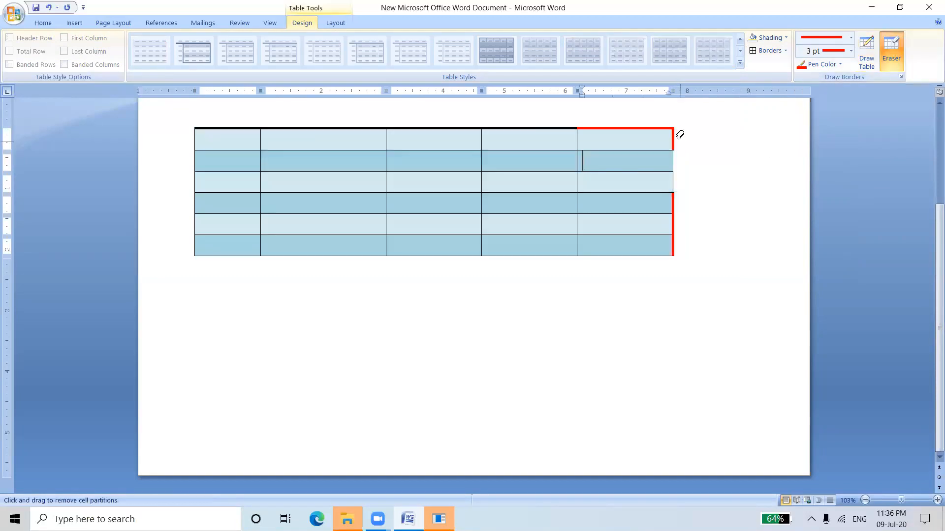
left_click(667, 129)
left_click(569, 127)
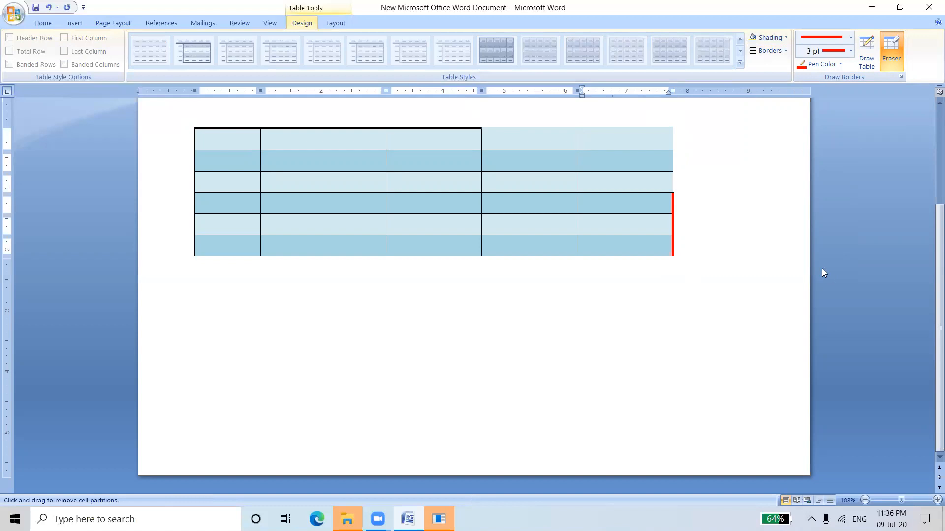
- Undo all the erased, red and black border changes, including the All Borders setting on the table
key("ctrl+z")
key("ctrl+z")
key("ctrl+z")
key("ctrl+z")
key("ctrl+z")
key("ctrl+z")
key("ctrl+z")
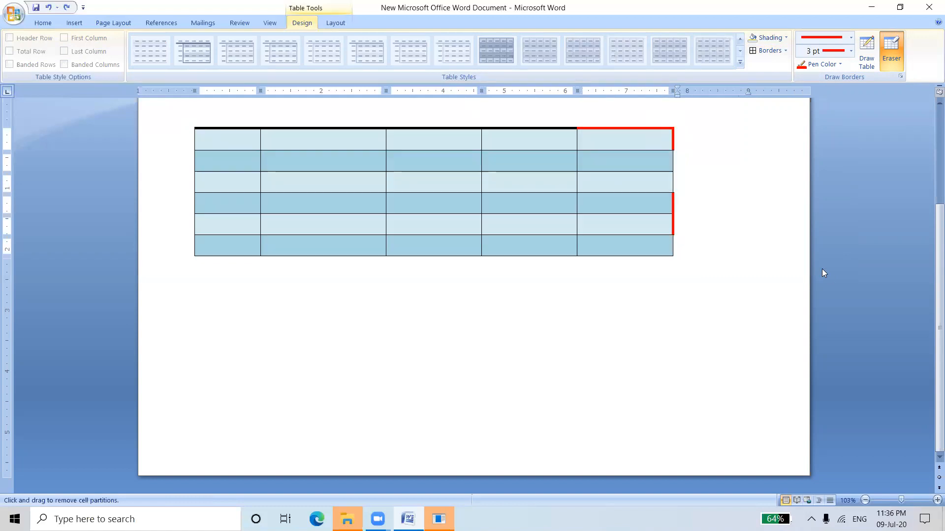
key("ctrl+z")
key("ctrl+z")
key("ctrl+z")
key("ctrl+z")
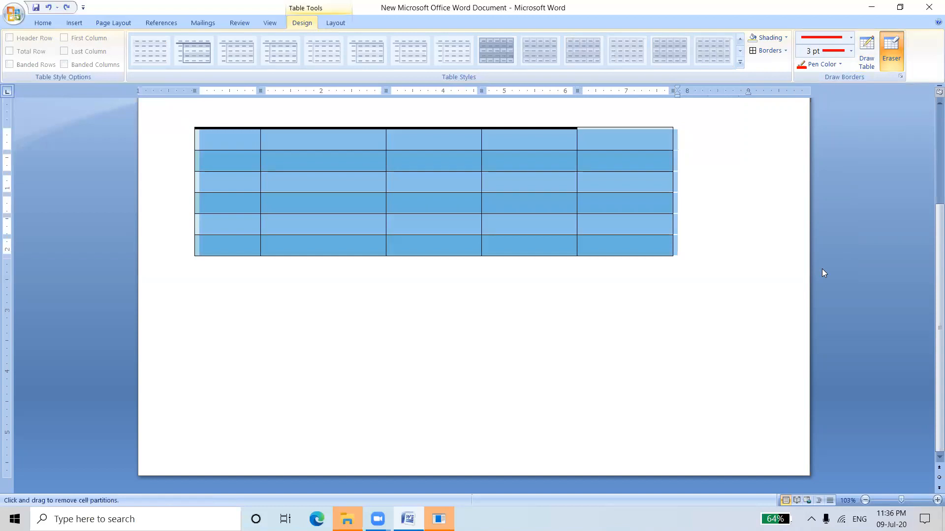
key("ctrl+z")
key("ctrl+z")
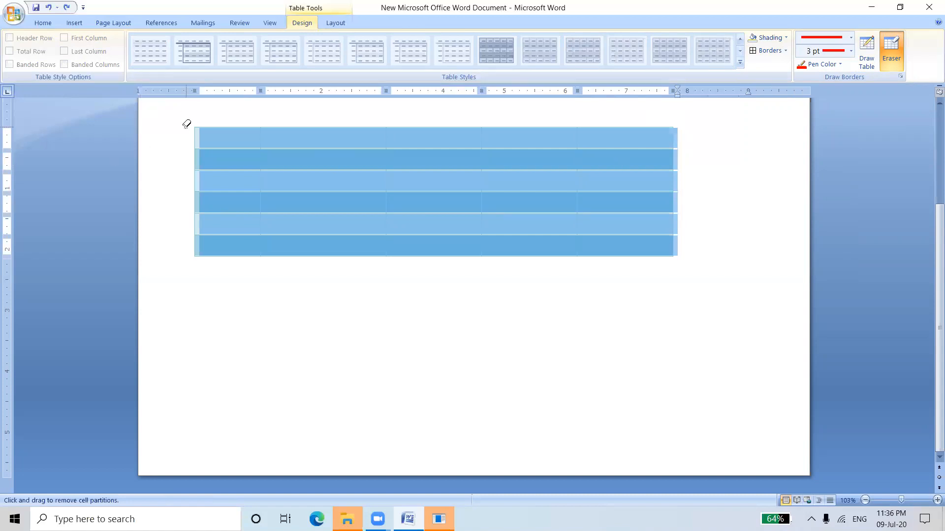
- Stop erasing borders, select the whole table and apply the green grid table style followed by the red one
left_click(887, 49)
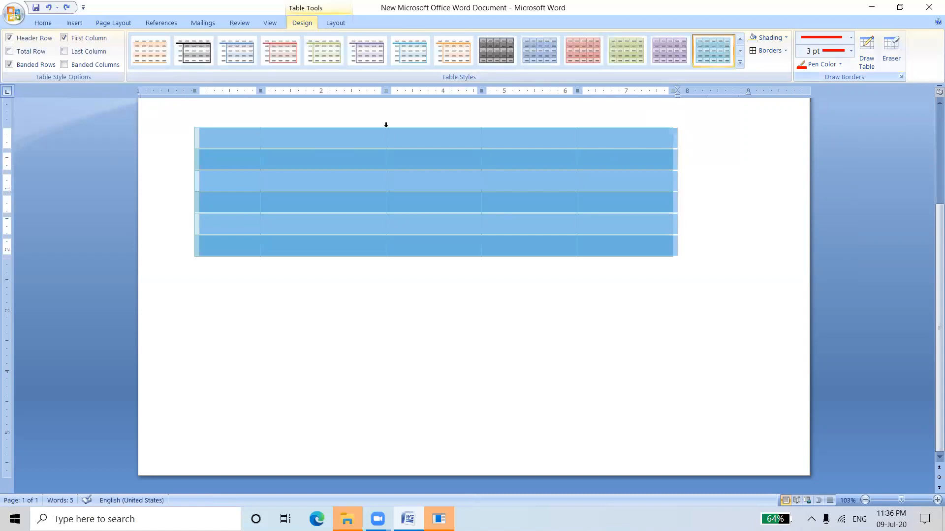
left_click(191, 126)
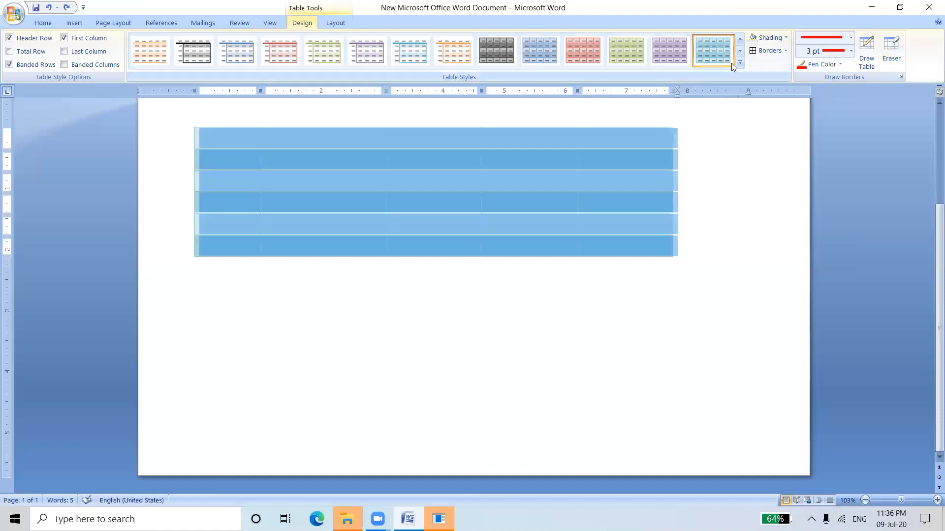
left_click(619, 45)
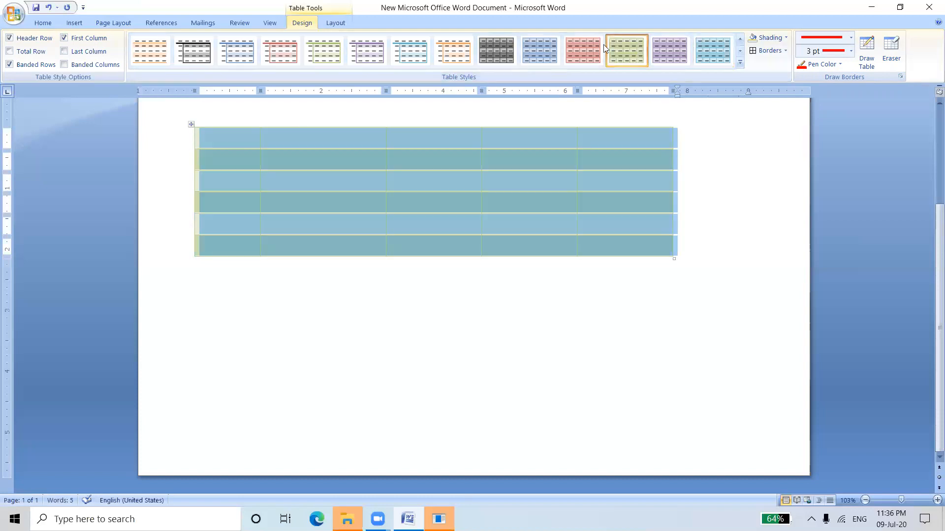
left_click(589, 51)
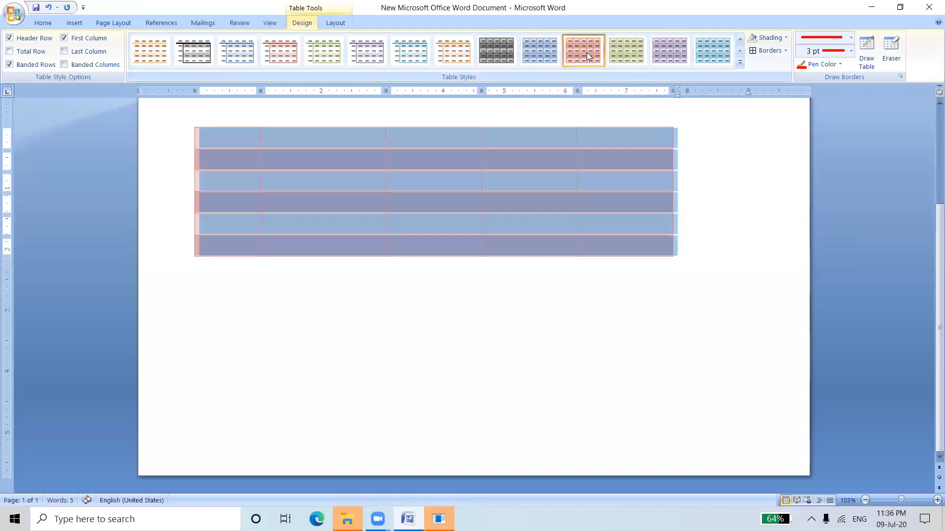
- Try the blue grid style and Medium List 2 - Accent 6 on the table, and undo both style changes
left_click(540, 51)
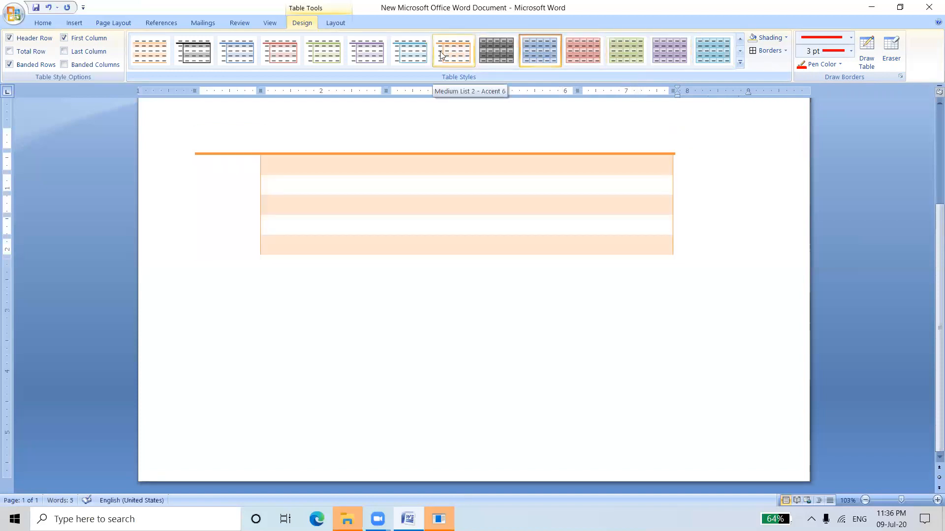
left_click(440, 54)
left_click_drag(425, 101, 361, 156)
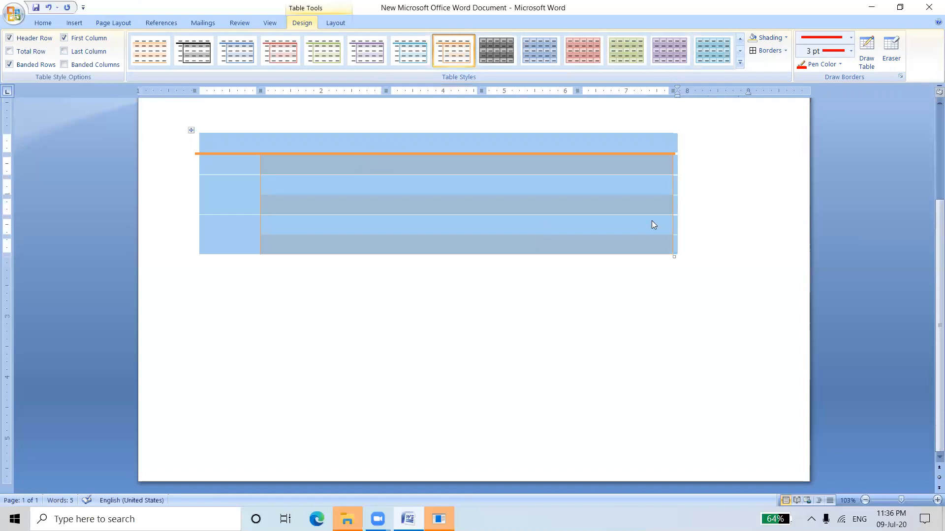
left_click(702, 214)
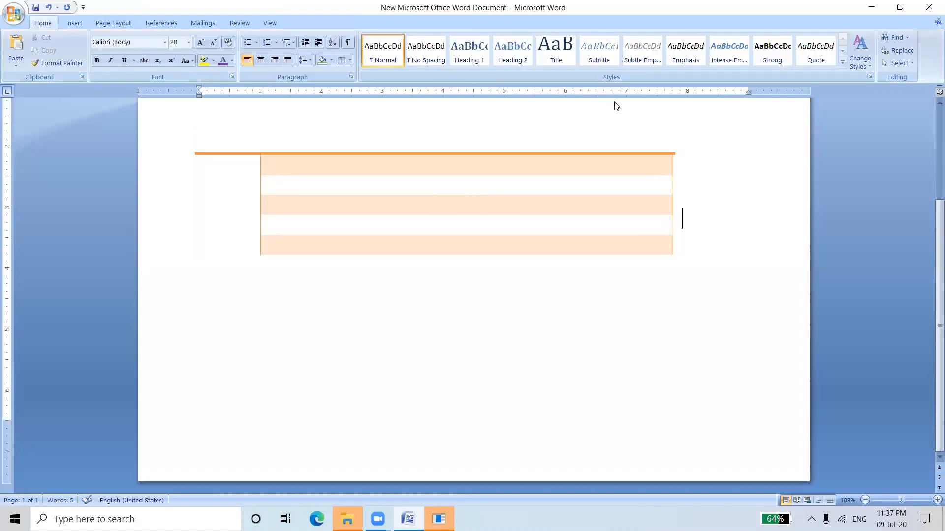
key("ctrl+z")
key("ctrl+z")
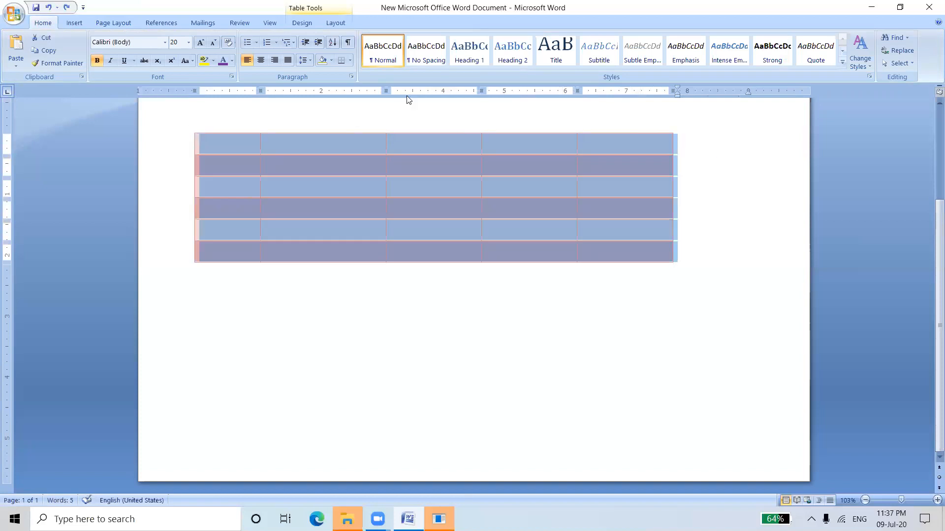
- Apply All Borders to the selected table using the red 3 pt line
left_click(335, 23)
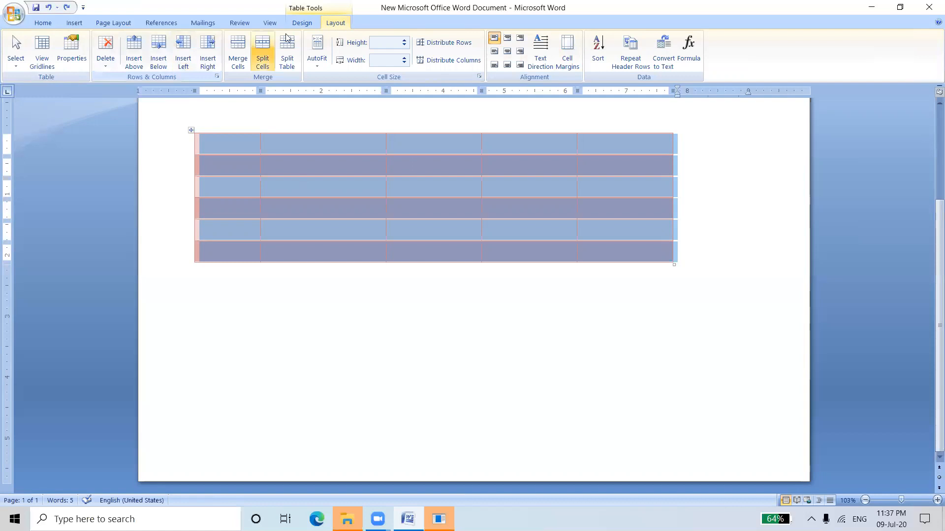
left_click(301, 23)
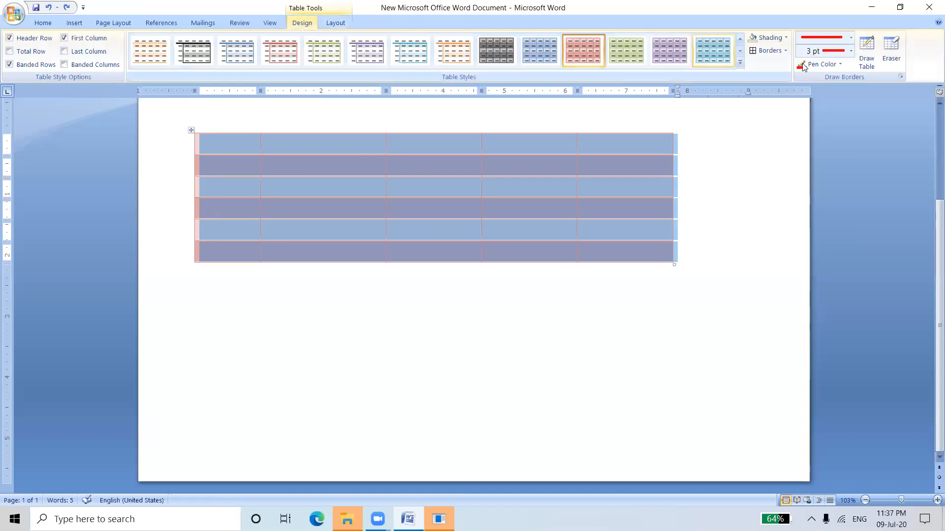
left_click(786, 52)
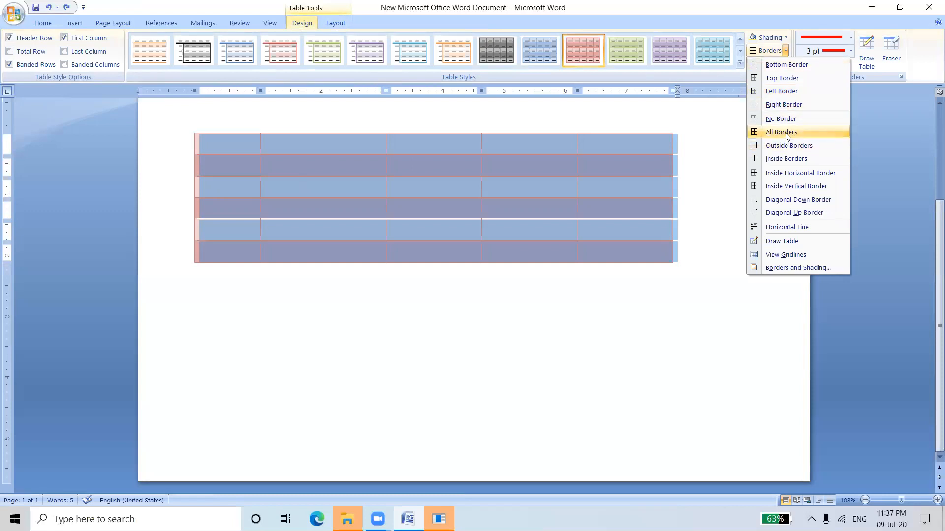
left_click(786, 133)
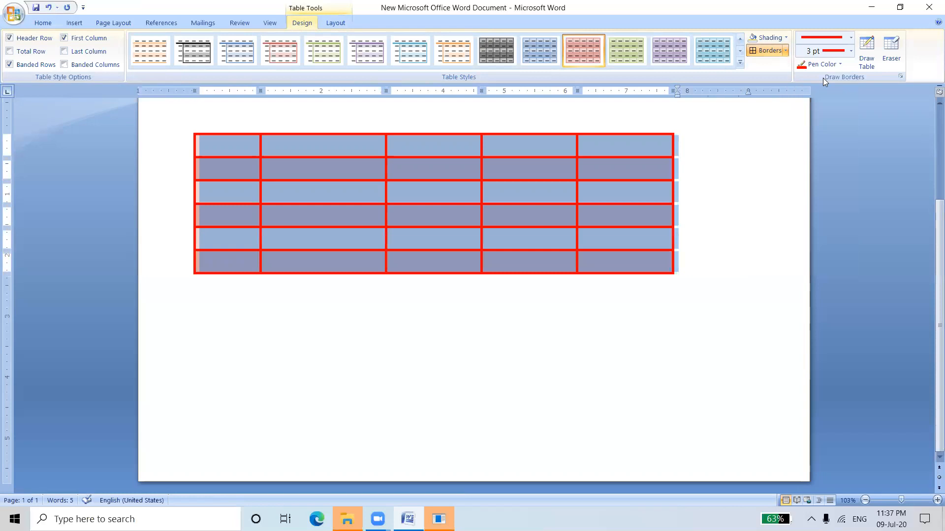
- Choose the triple-line border style at ½ pt and apply it to all borders of the table
left_click(850, 51)
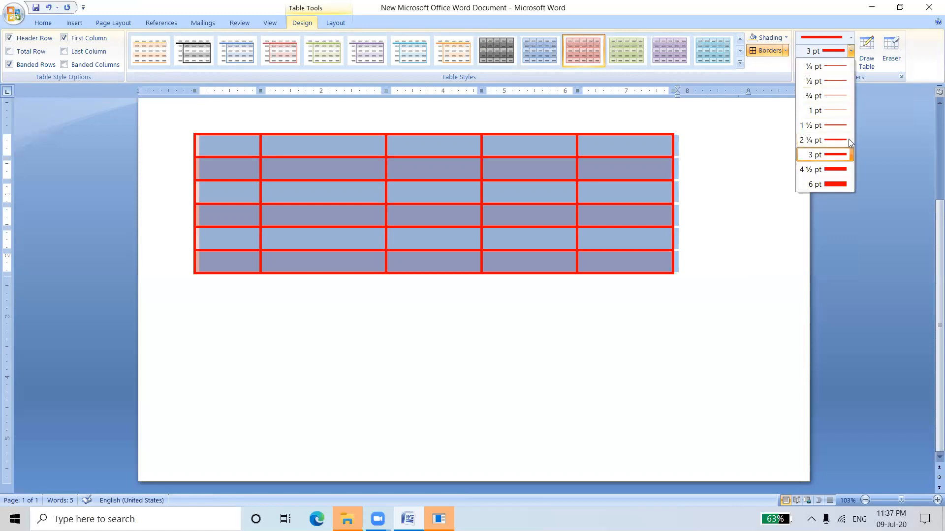
left_click(850, 39)
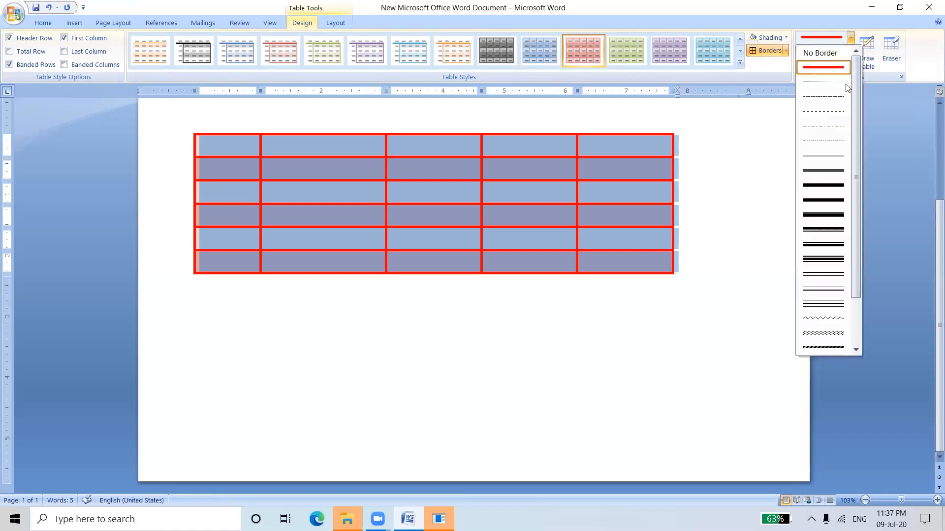
left_click(829, 173)
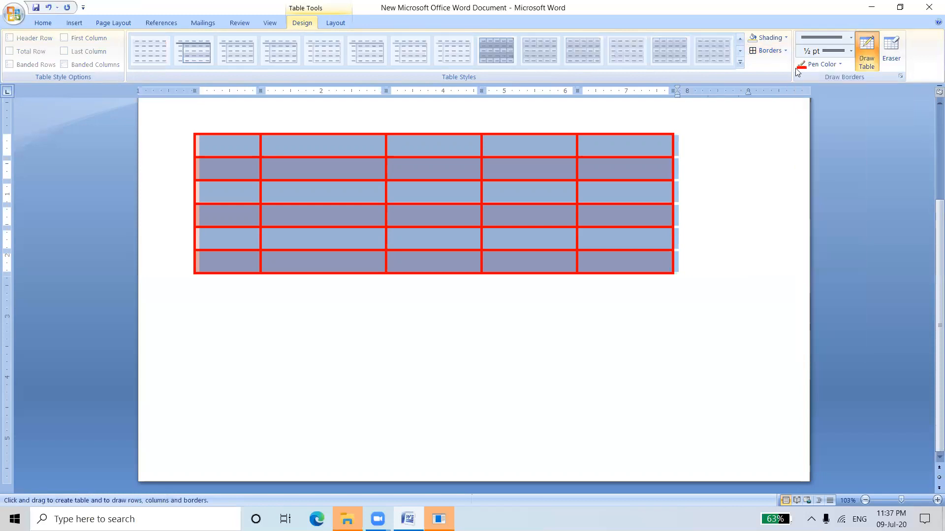
left_click(785, 51)
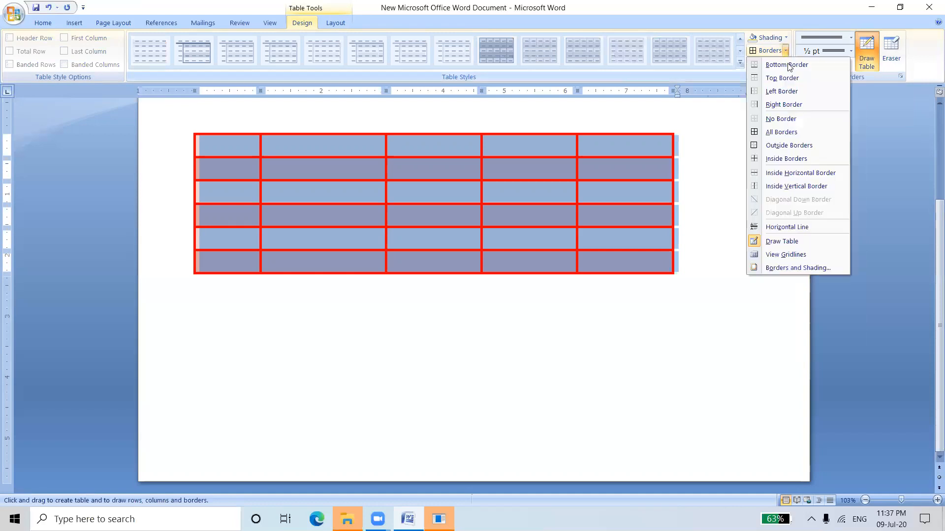
left_click(794, 137)
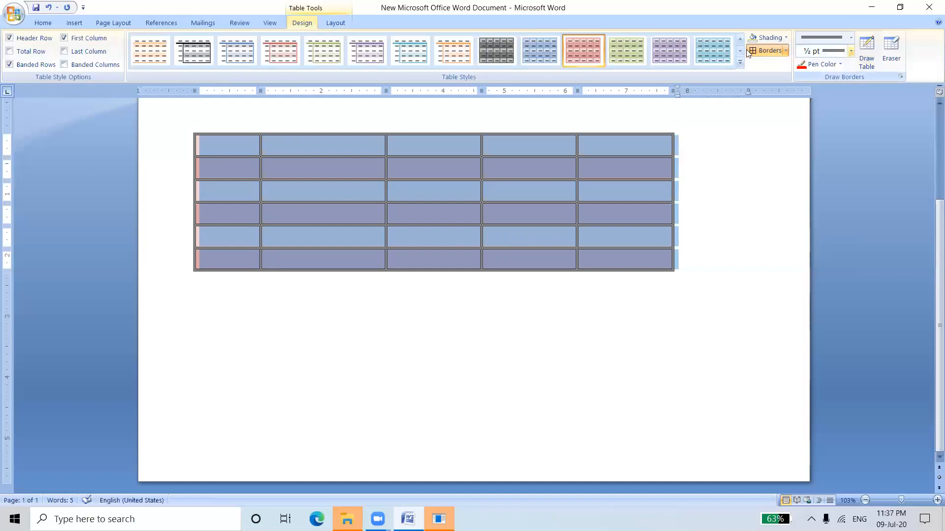
- Shade the whole table with a dark green picked from the additional standard colors
left_click(787, 36)
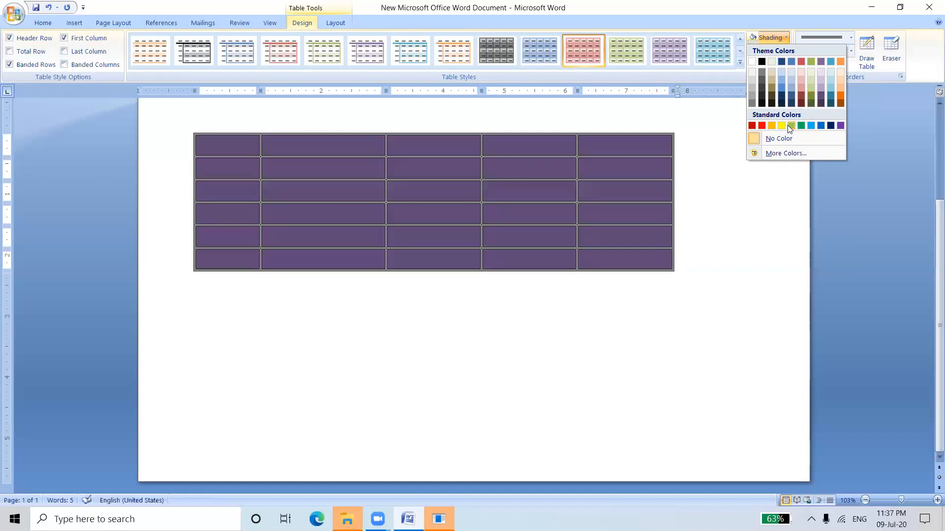
left_click(779, 153)
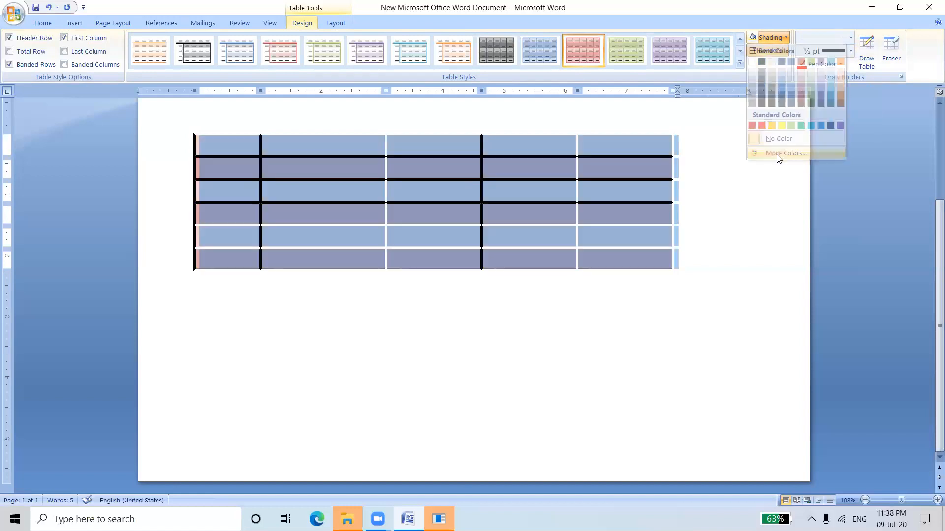
left_click(415, 230)
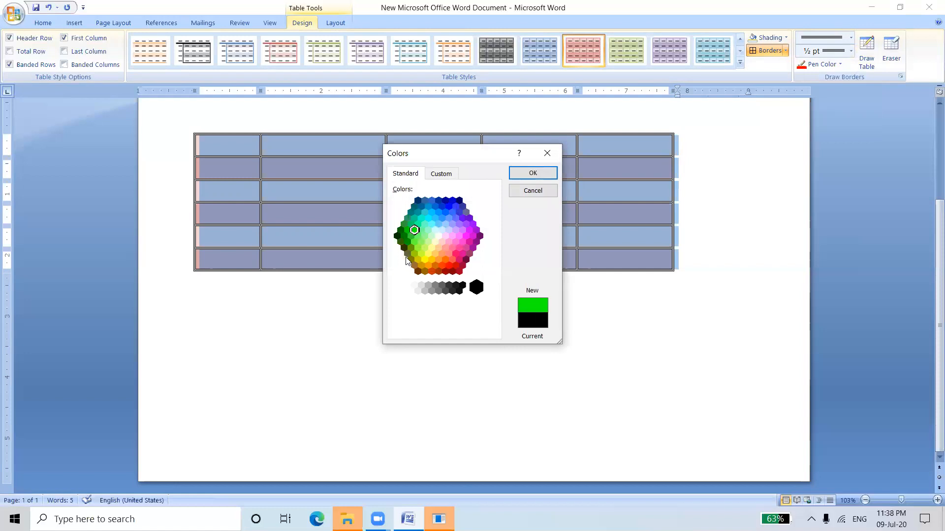
left_click(410, 253)
left_click(415, 242)
left_click(426, 223)
left_click(453, 231)
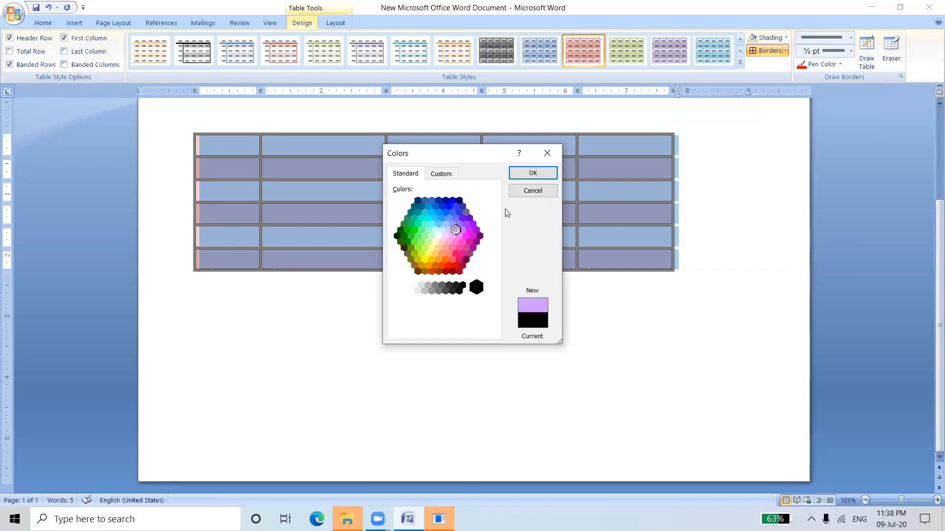
left_click(410, 248)
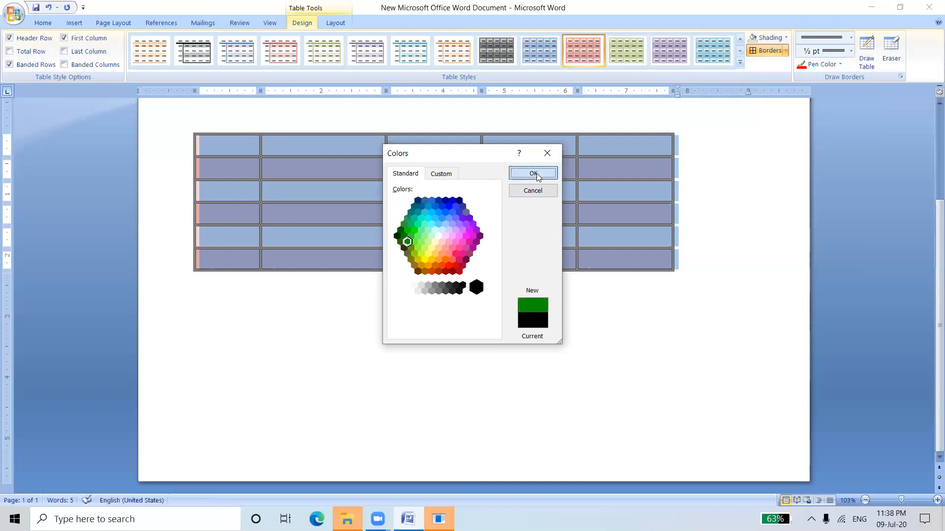
left_click(535, 173)
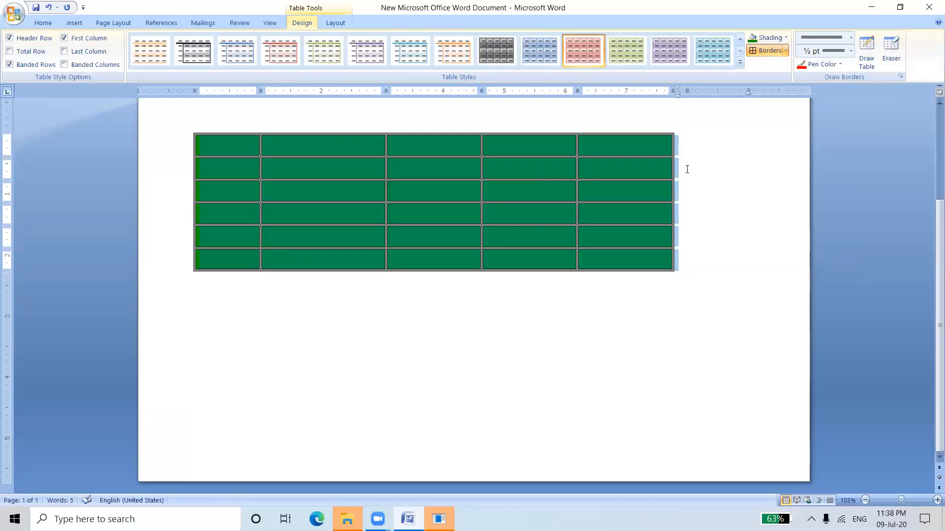